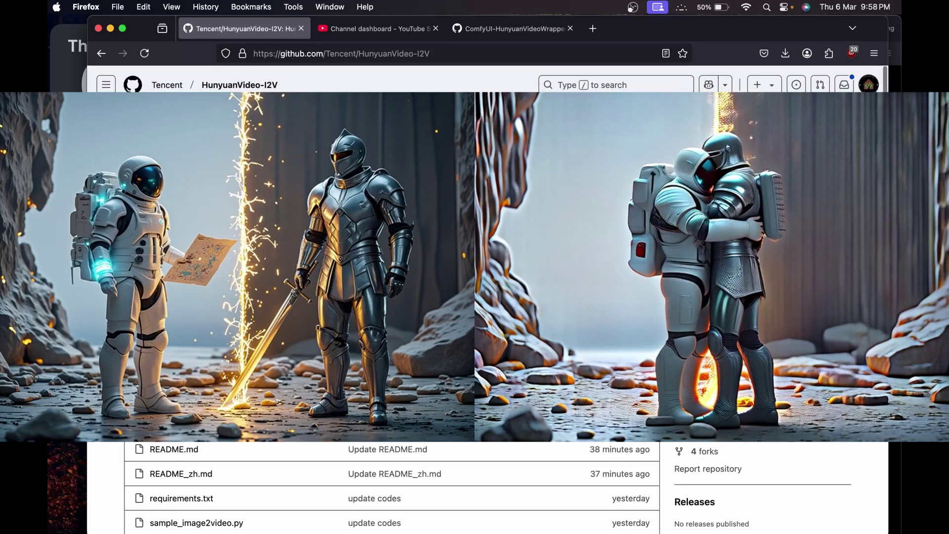
- Examine the HunyuanVideo-I2V README and play the hair_growth.mp4 and embrace.mp4 LoRA demo videos
scroll(333, 197, down, 20)
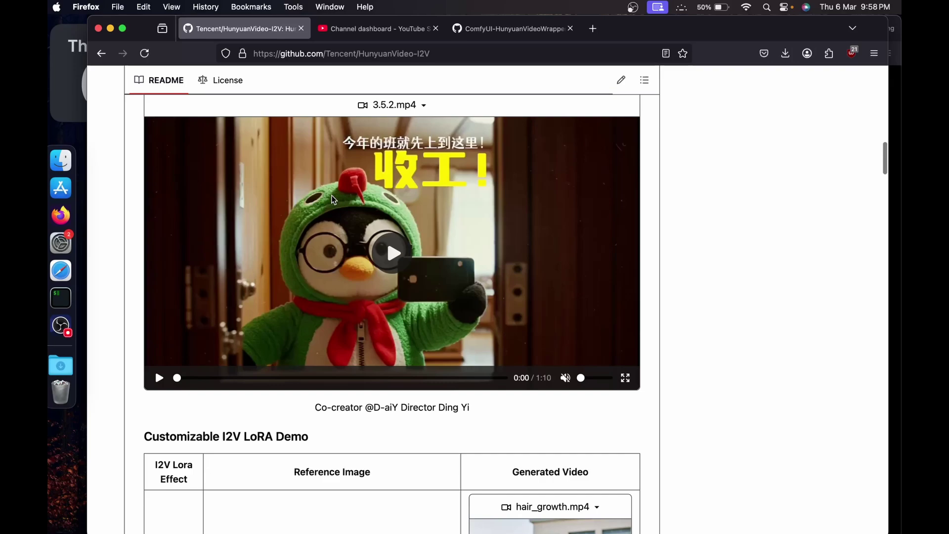
scroll(409, 239, up, 20)
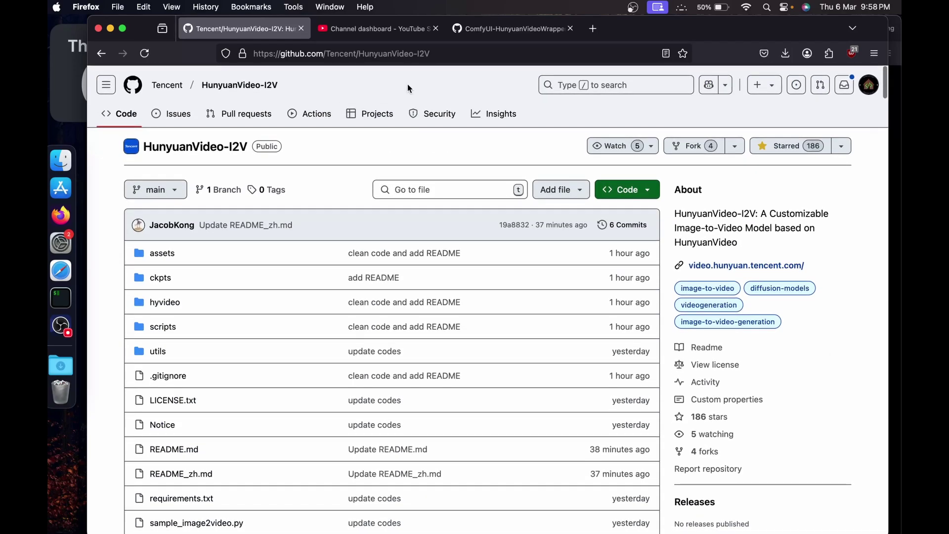
scroll(408, 270, down, 20)
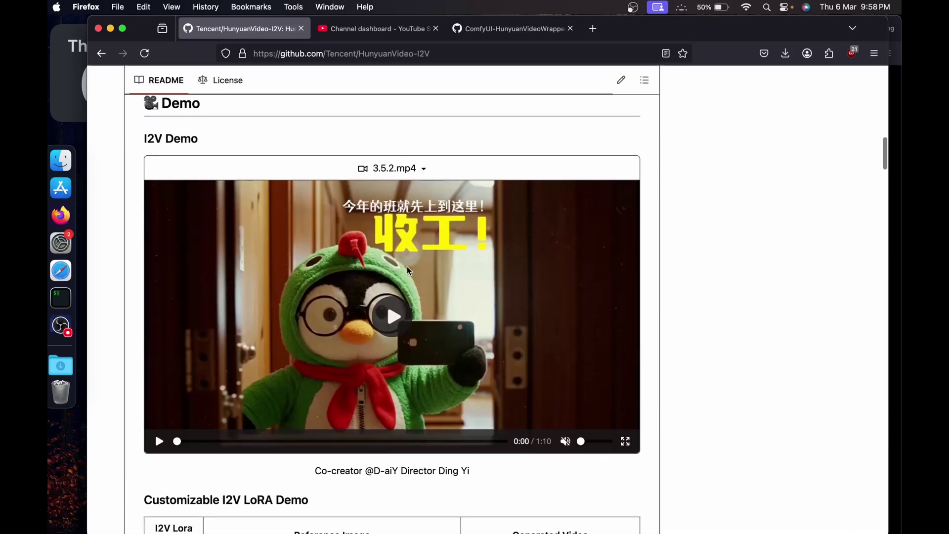
scroll(408, 269, down, 12)
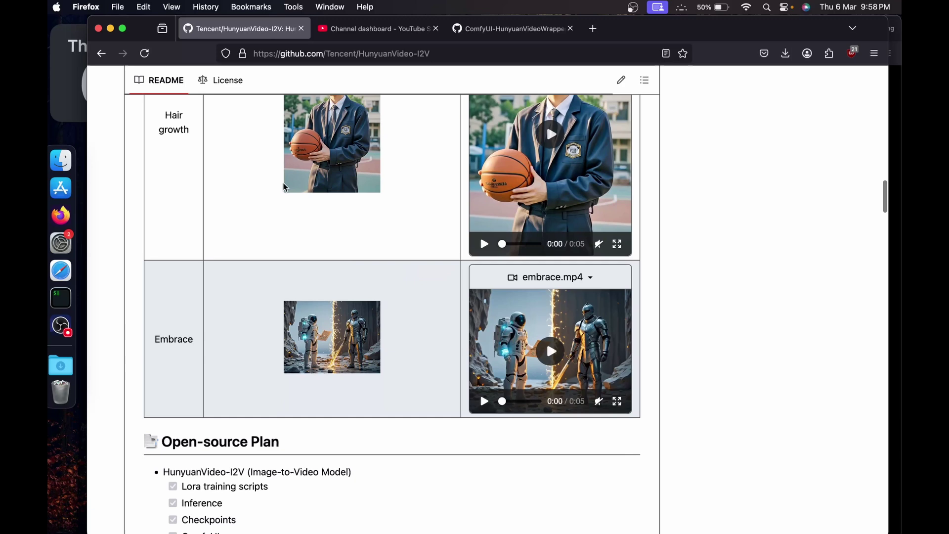
scroll(285, 187, up, 5)
click(550, 282)
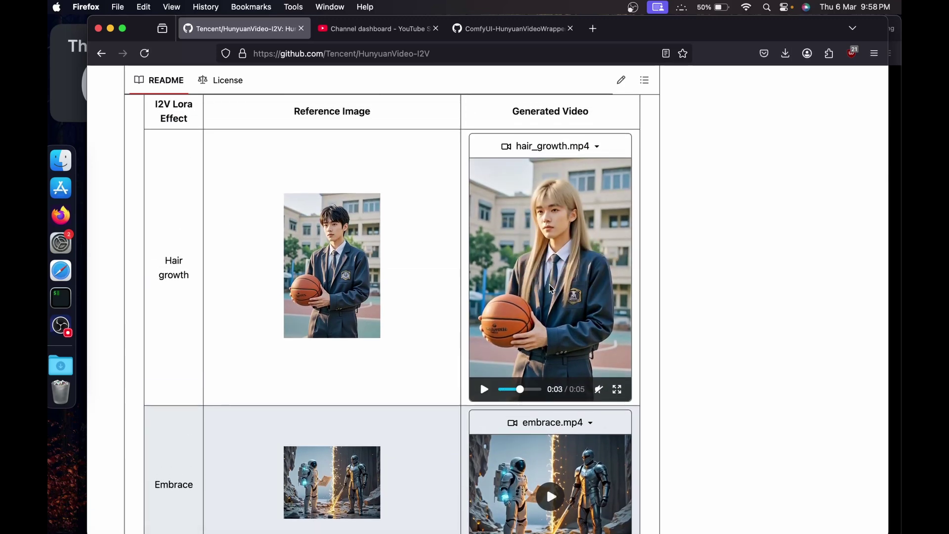
scroll(550, 288, down, 5)
click(547, 331)
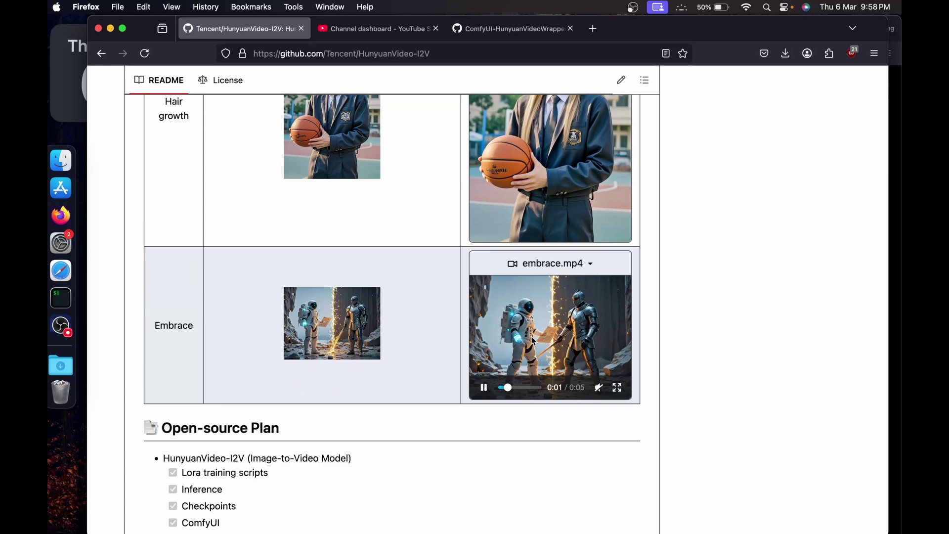
scroll(534, 335, up, 8)
scroll(531, 337, up, 10)
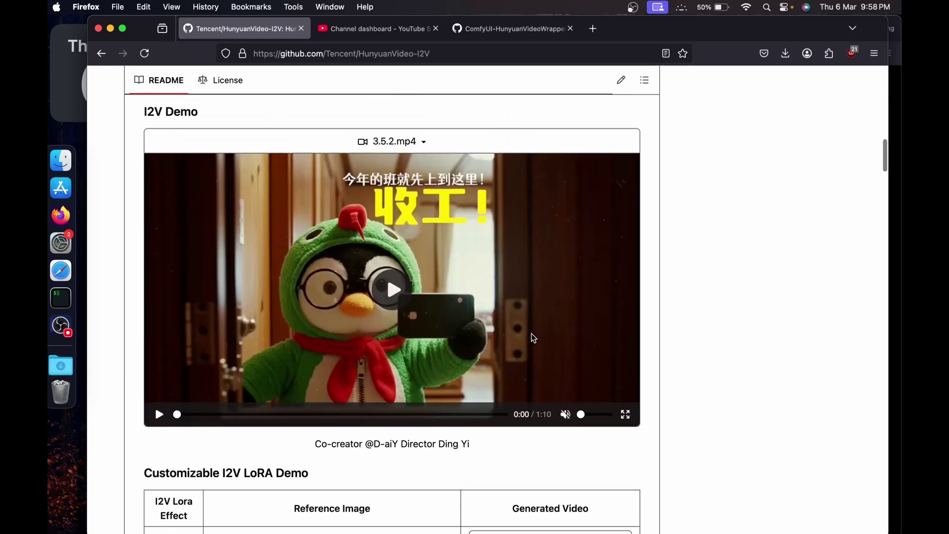
scroll(544, 396, down, 2)
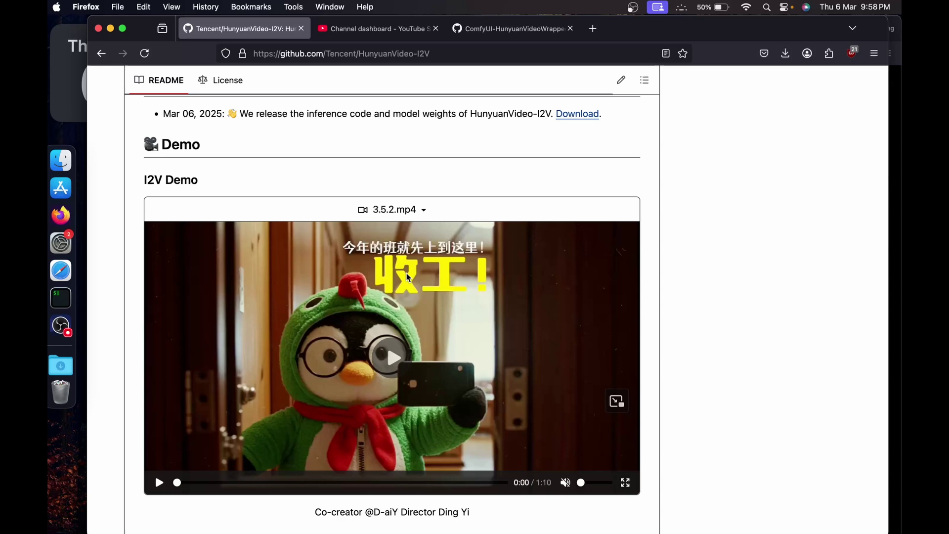
scroll(407, 276, up, 15)
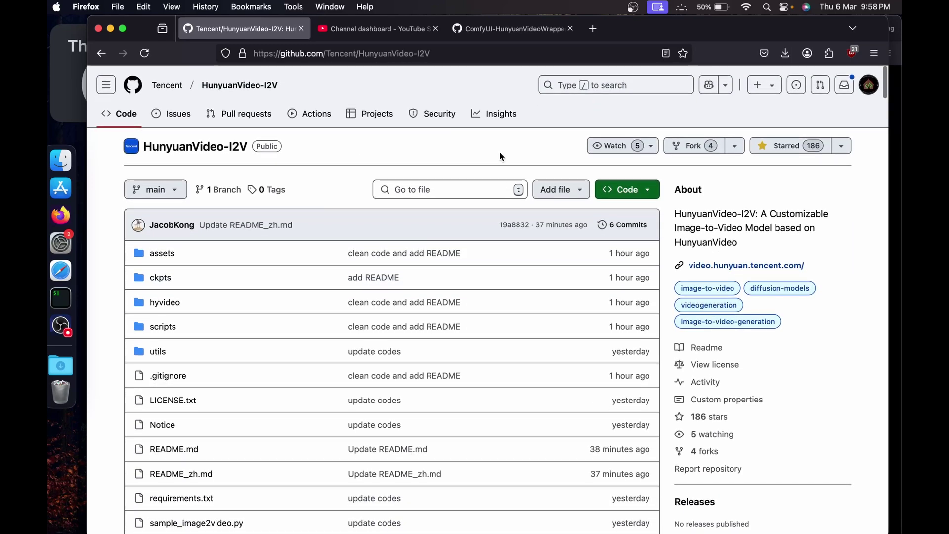
- Browse the uploaded videos of the ProgrammingHut YouTube channel
key(ctrl+Tab)
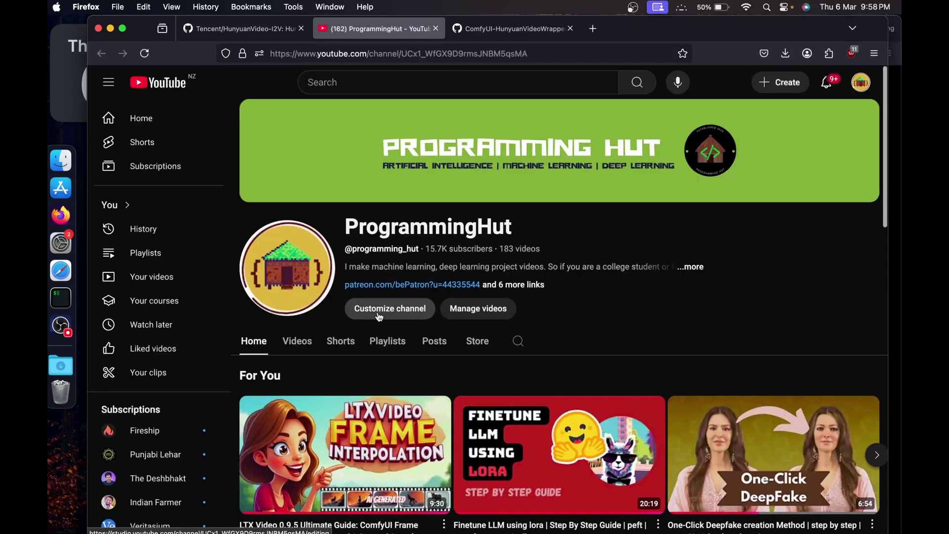
click(297, 341)
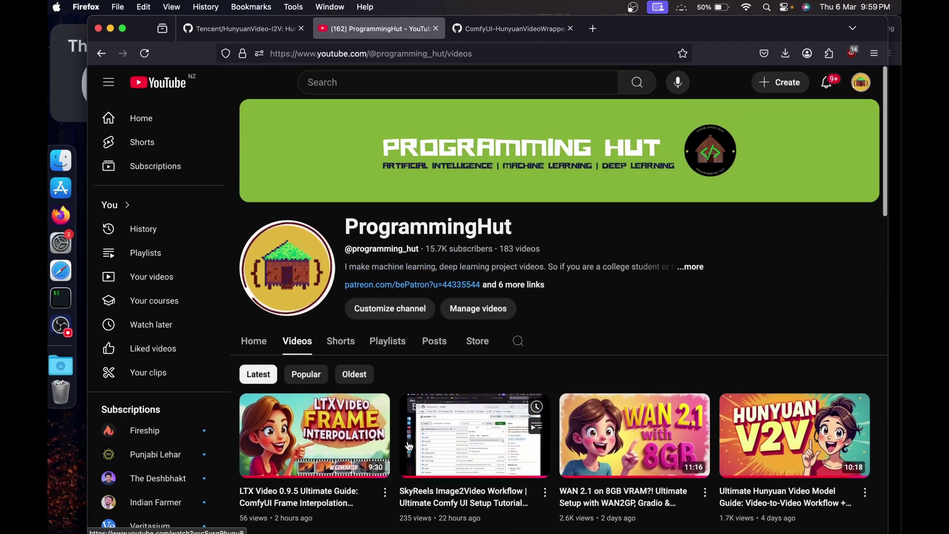
scroll(463, 414, down, 5)
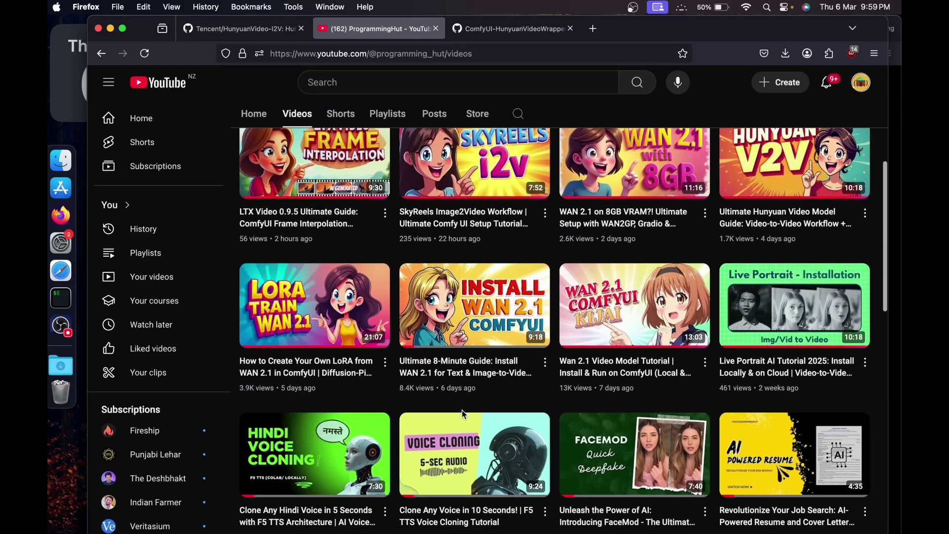
scroll(463, 412, down, 5)
scroll(462, 414, down, 2)
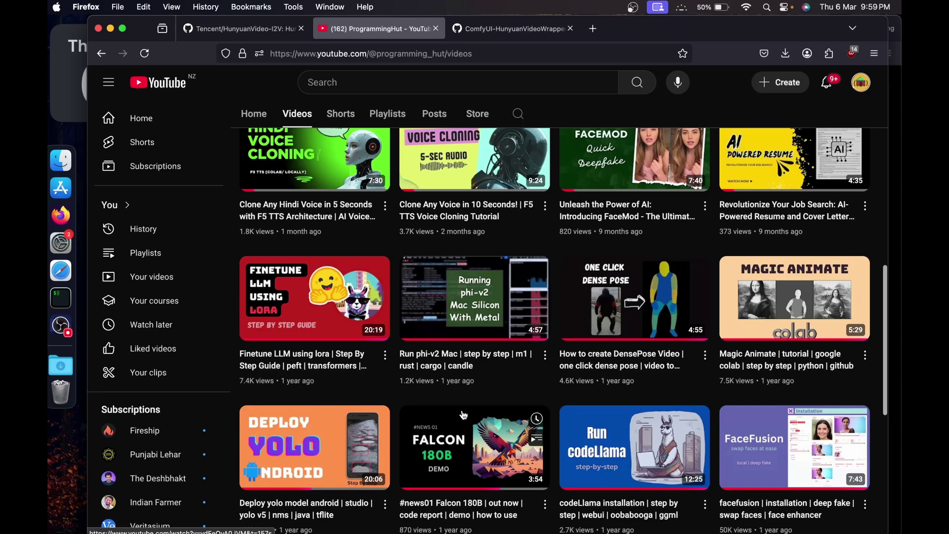
scroll(463, 415, up, 12)
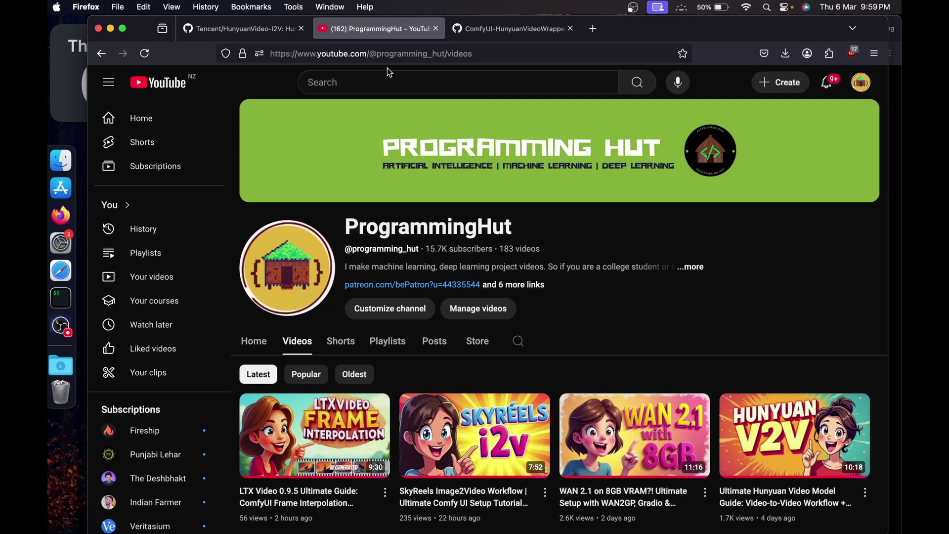
- Close the YouTube page and review the file list in the root of the ComfyUI-HunyuanVideoWrapper repository
click(435, 30)
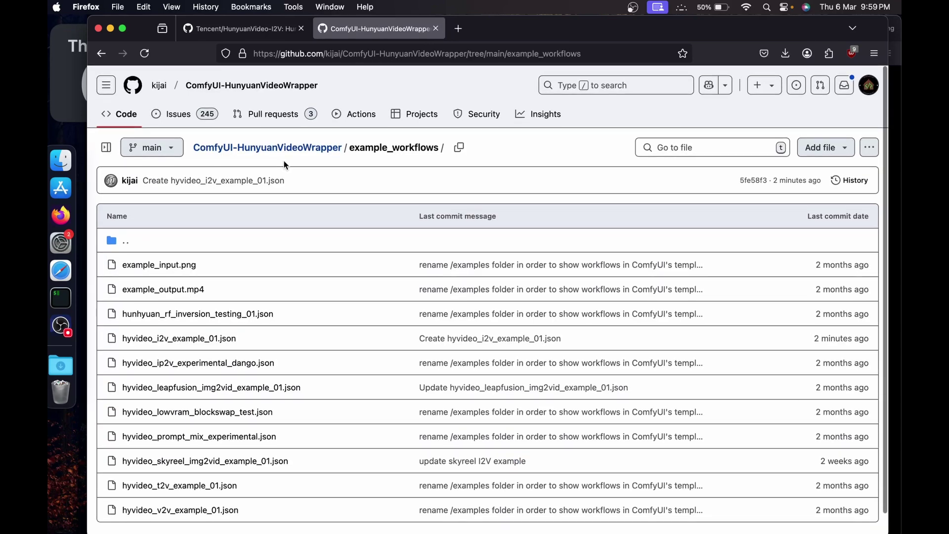
click(200, 99)
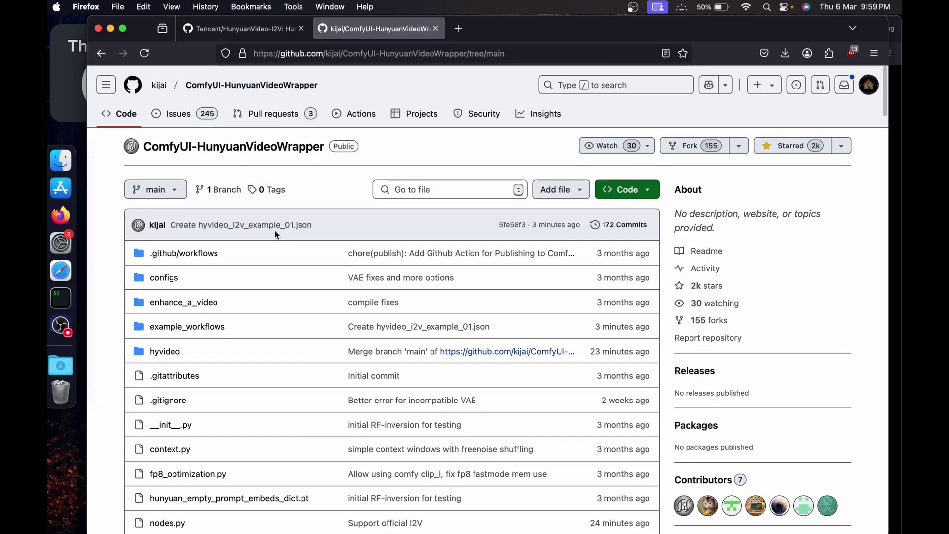
scroll(275, 234, down, 1)
scroll(434, 299, up, 1)
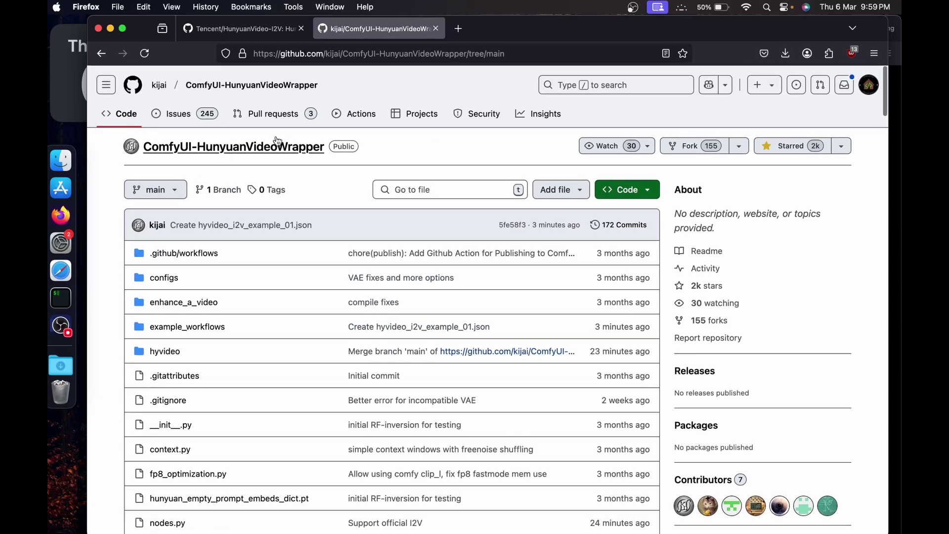
scroll(445, 222, down, 2)
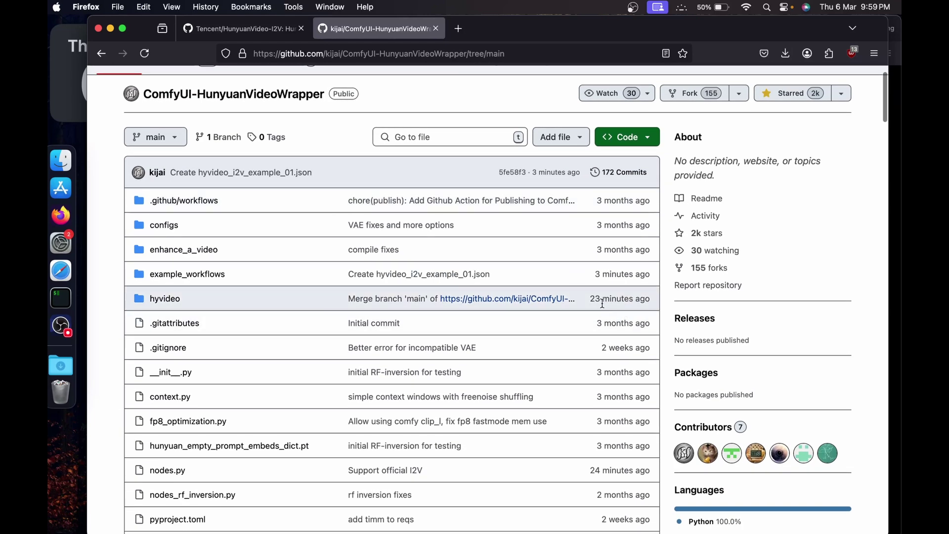
scroll(604, 303, down, 5)
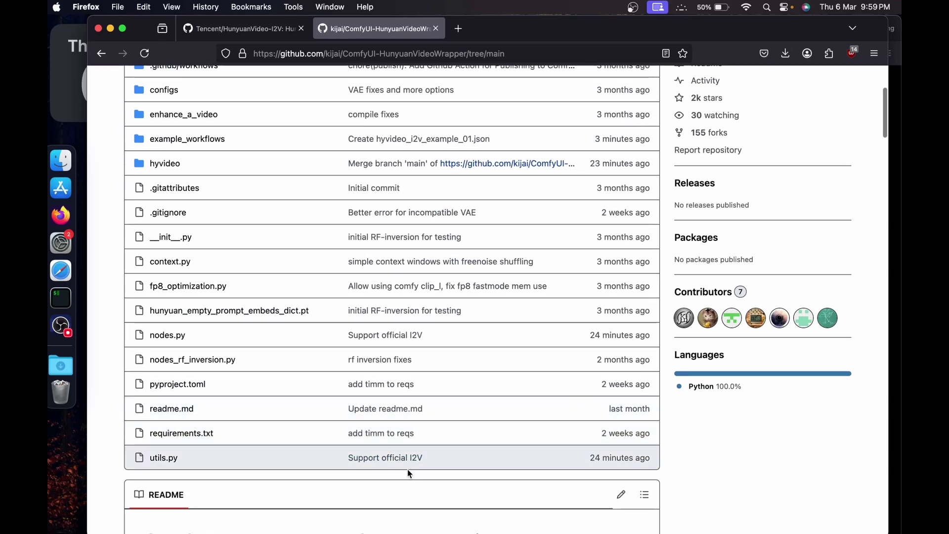
scroll(423, 453, up, 5)
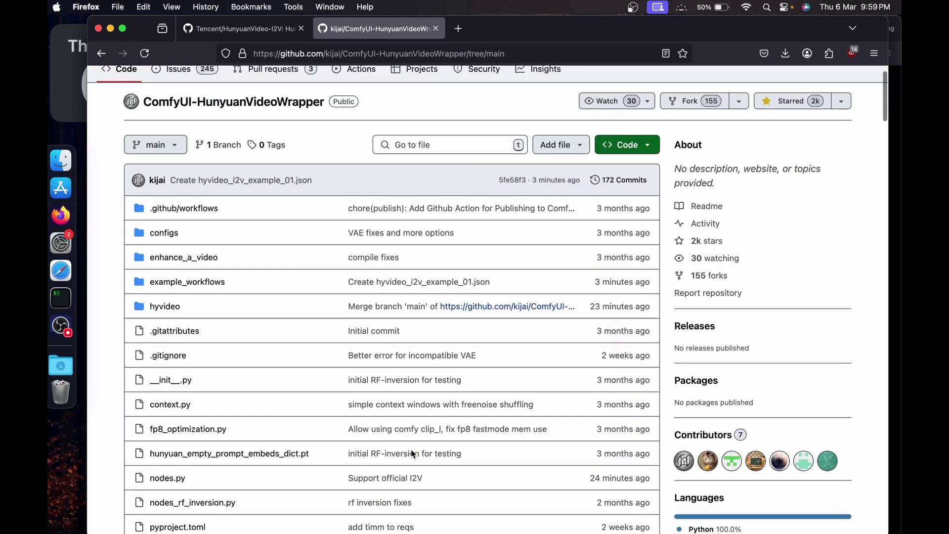
- Open the example_workflows folder of the ComfyUI-HunyuanVideoWrapper repository and view its workflow files
click(179, 283)
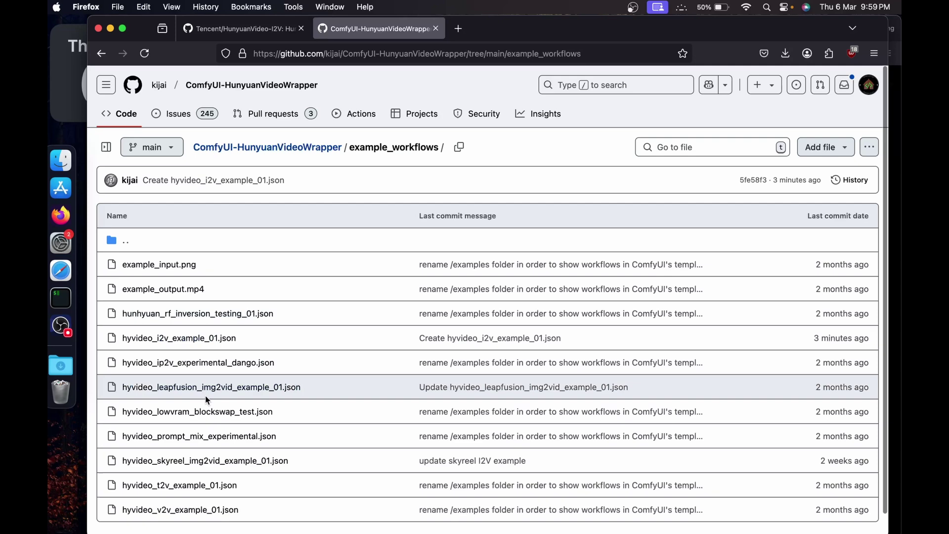
scroll(205, 395, down, 1)
scroll(167, 426, up, 1)
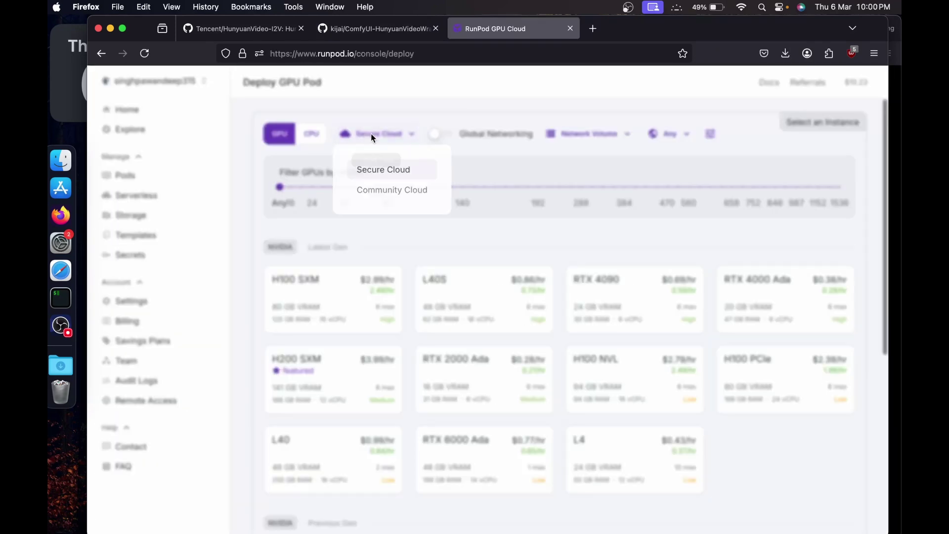
- Switch the GPU pod deployment to Community Cloud, choose the RTX A6000 and review its deployment configuration
click(399, 192)
scroll(500, 297, down, 7)
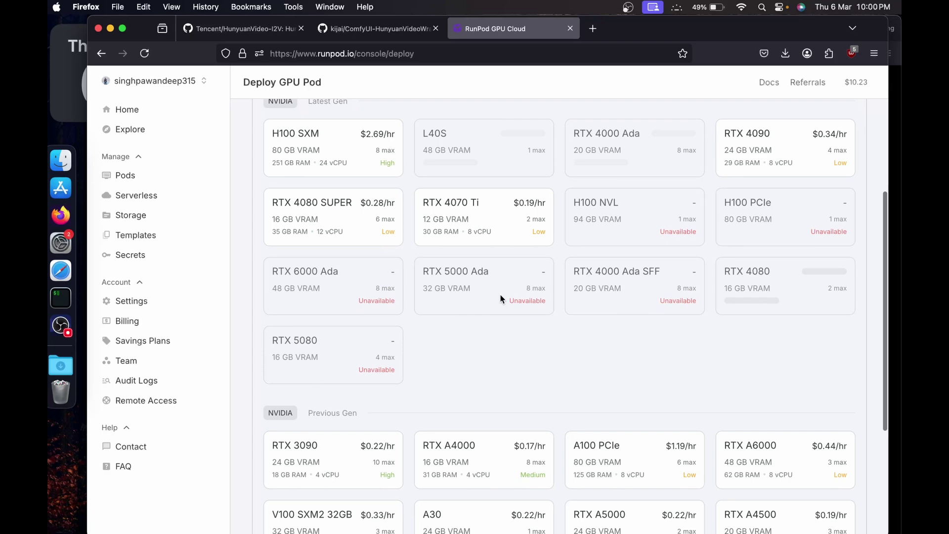
scroll(747, 333, up, 3)
scroll(698, 360, down, 3)
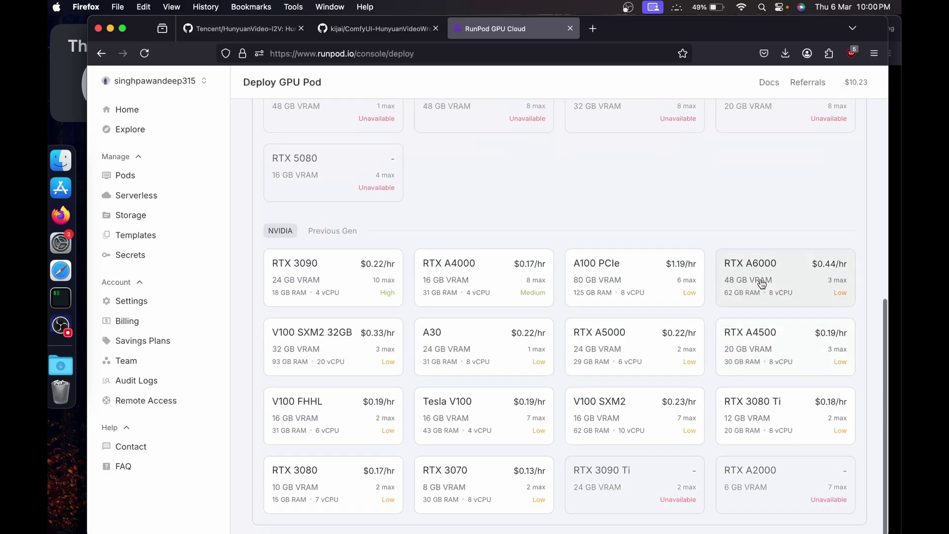
click(746, 285)
scroll(466, 252, up, 5)
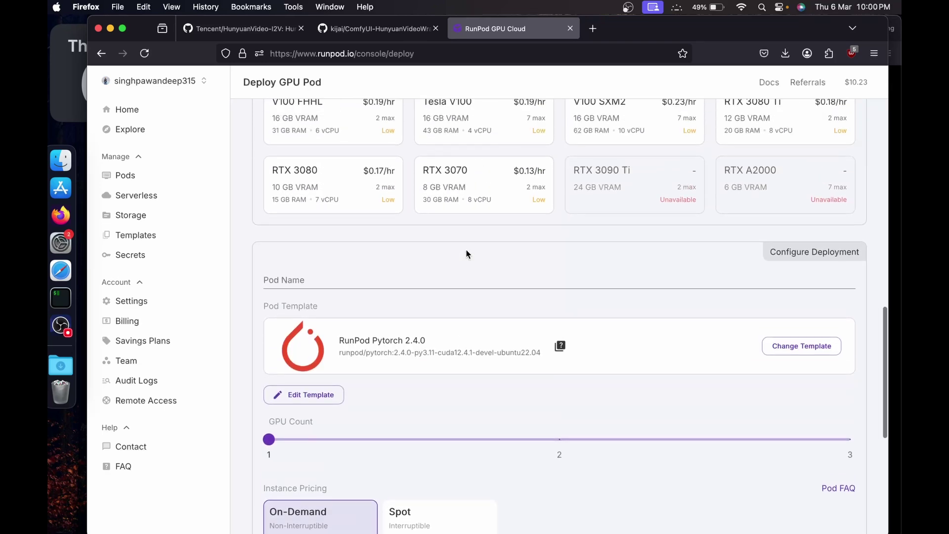
scroll(467, 254, down, 5)
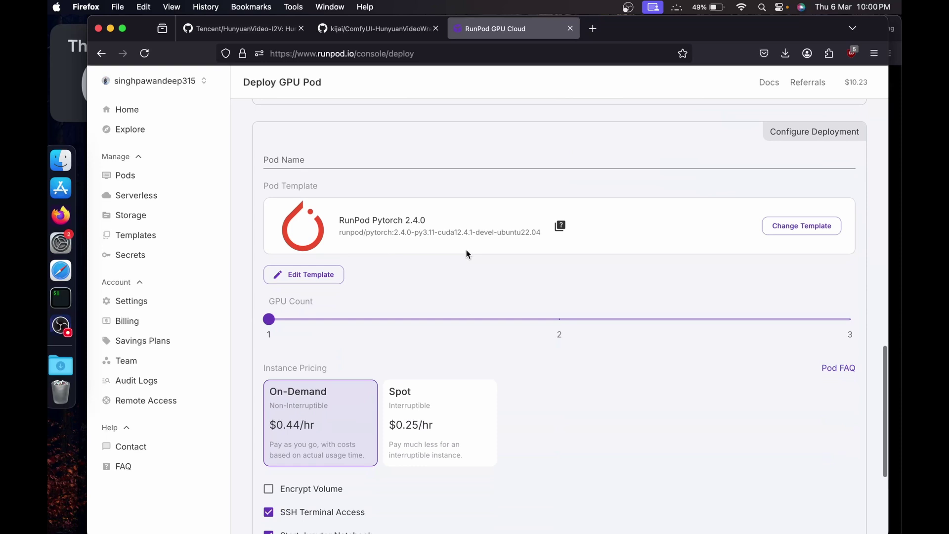
scroll(466, 254, down, 2)
scroll(467, 254, down, 1)
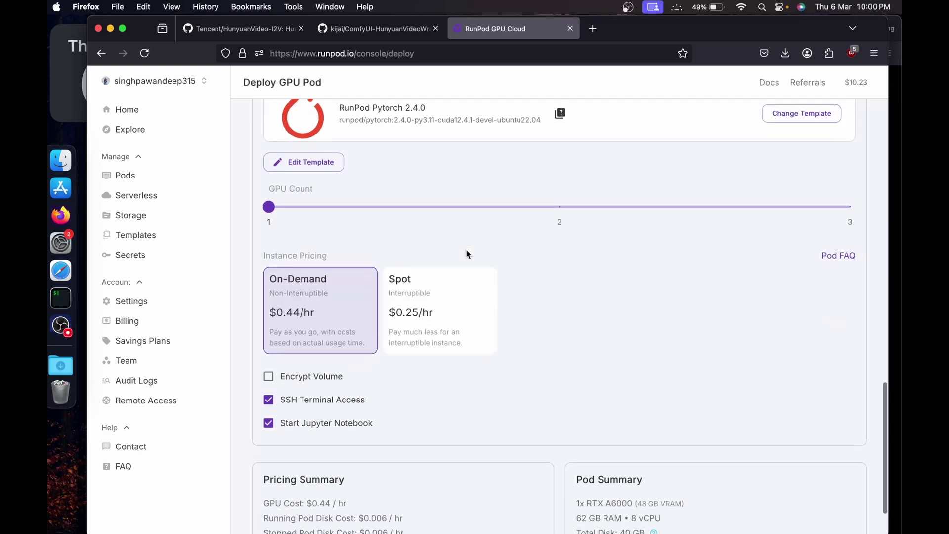
click(768, 121)
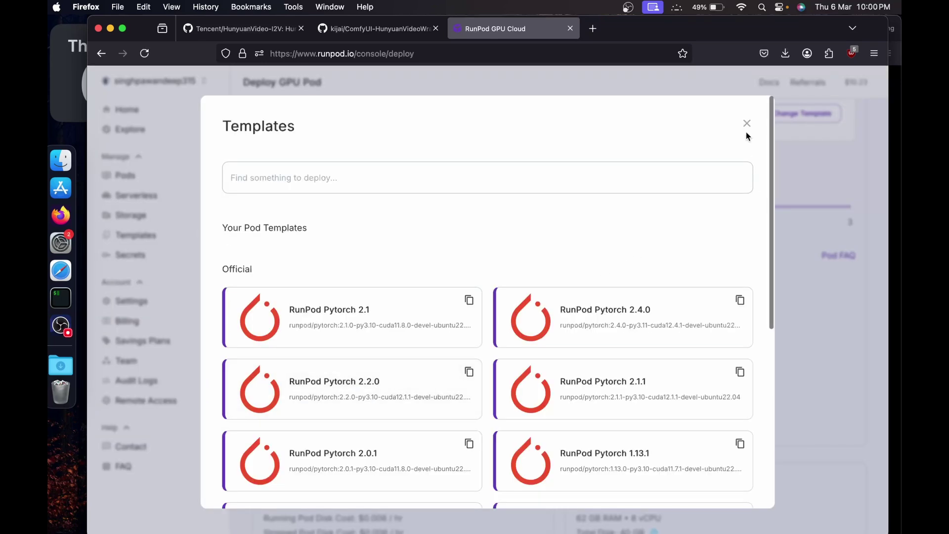
click(747, 123)
scroll(470, 158, up, 1)
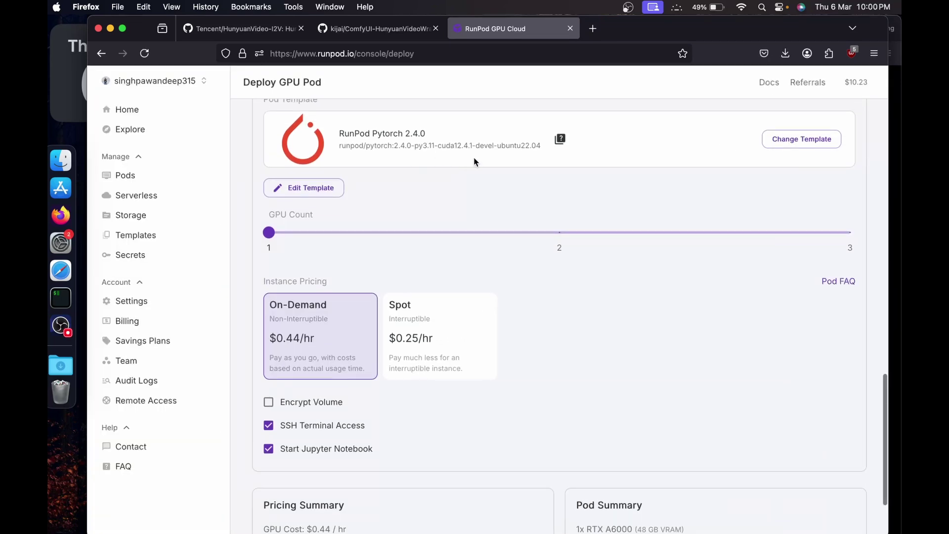
- Edit the RunPod Pytorch 2.4.0 template and set its volume disk to 60 GB
scroll(458, 186, down, 2)
click(306, 150)
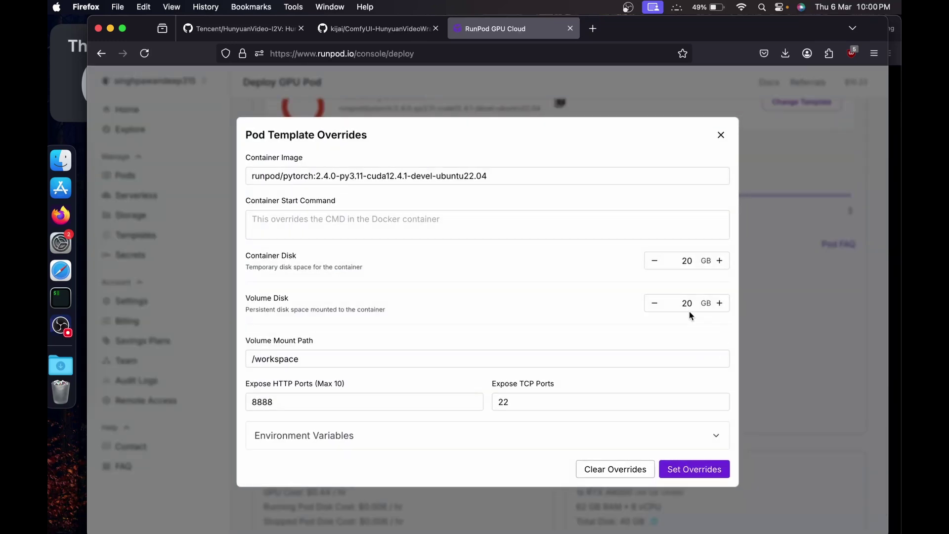
click(650, 301)
- Set the template's exposed HTTP ports to 8888,4000,8188
click(313, 402)
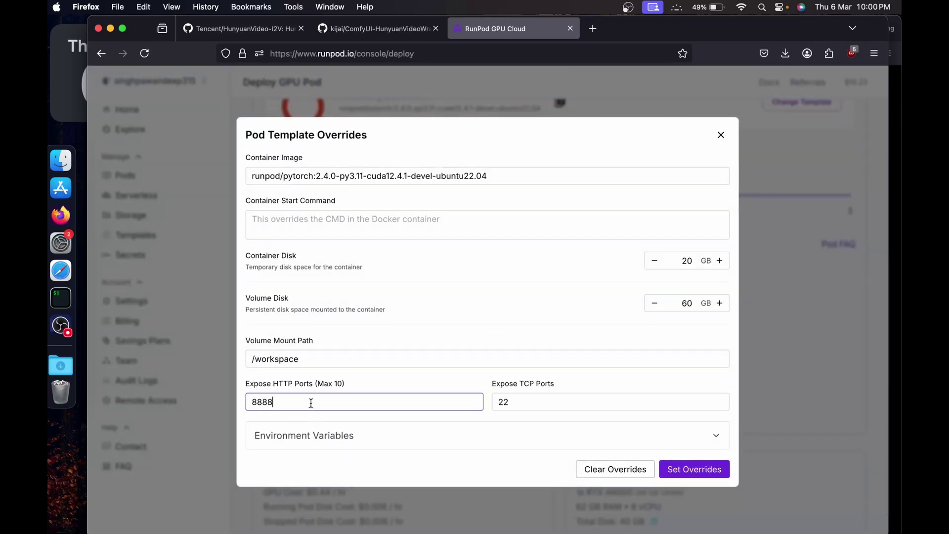
text(,)
key(Down)
key(Up)
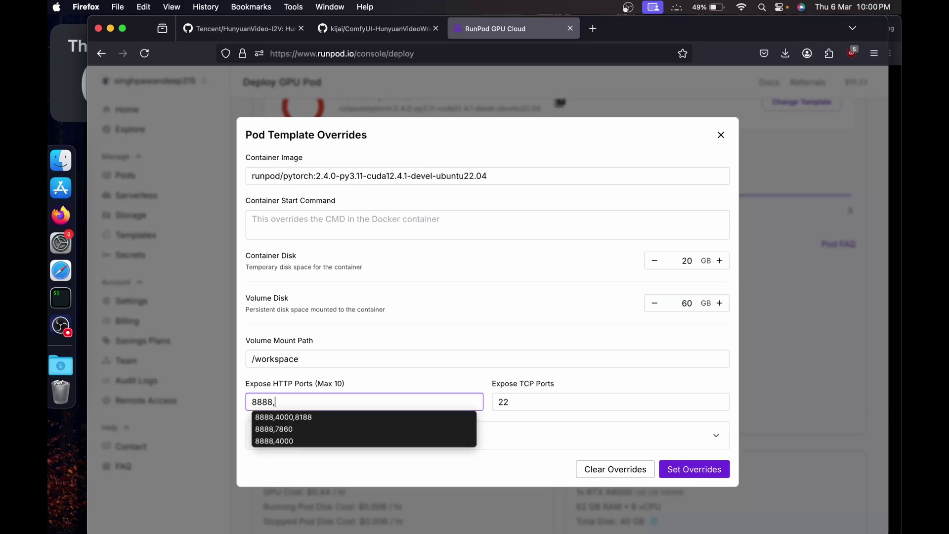
key(Up)
key(Up)
key(Up)
key(Return)
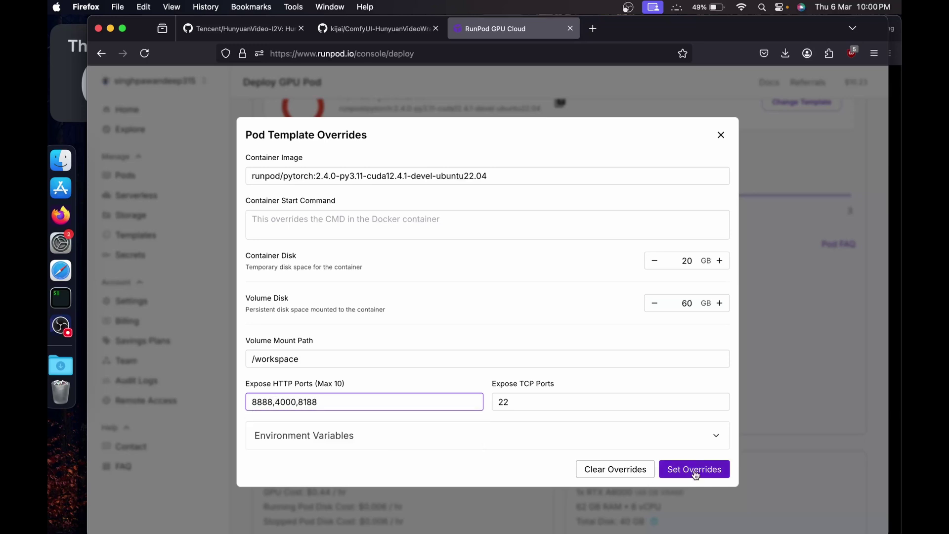
- Apply the template overrides and deploy the pod with On-Demand pricing
click(694, 470)
scroll(527, 450, down, 3)
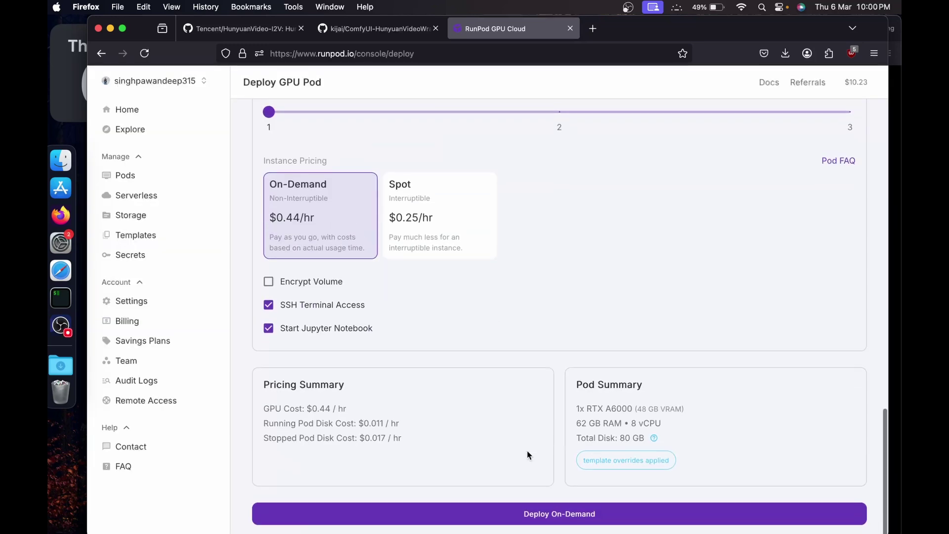
click(500, 514)
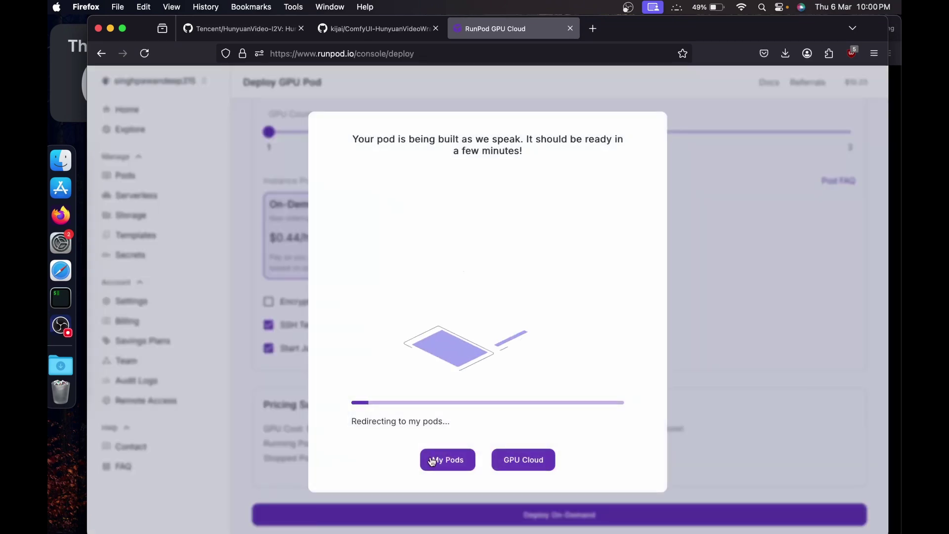
- Open the new RunPod Pytorch 2.4.0 pod's web terminal and zoom the terminal page to 120%
click(432, 469)
click(325, 196)
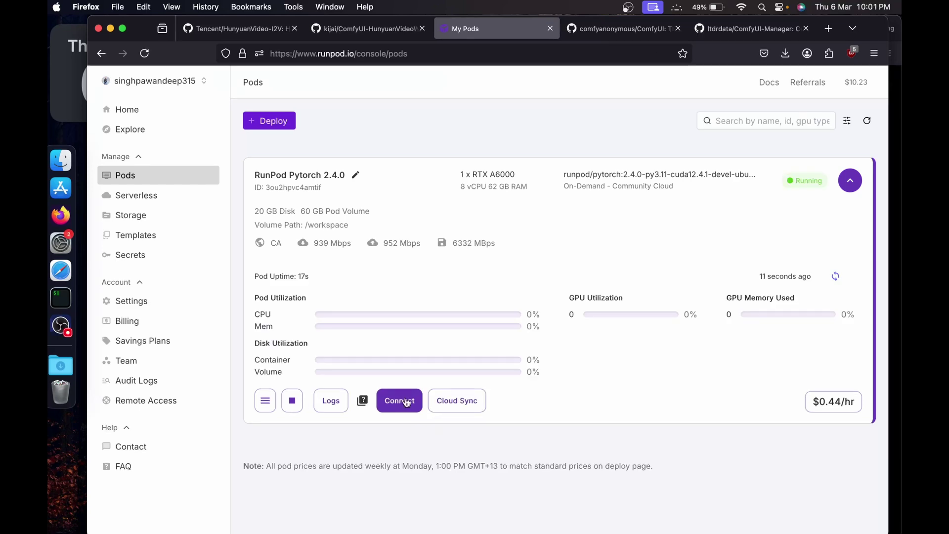
click(398, 402)
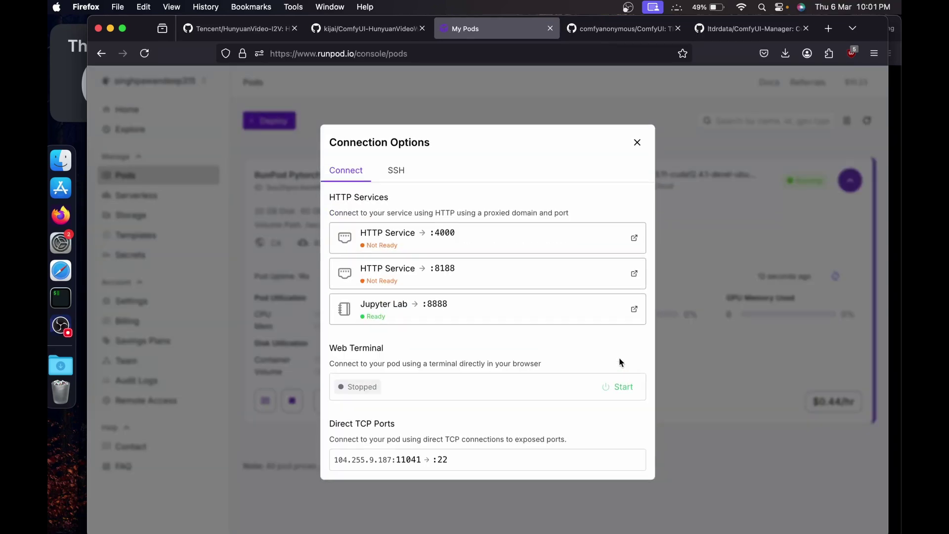
click(404, 392)
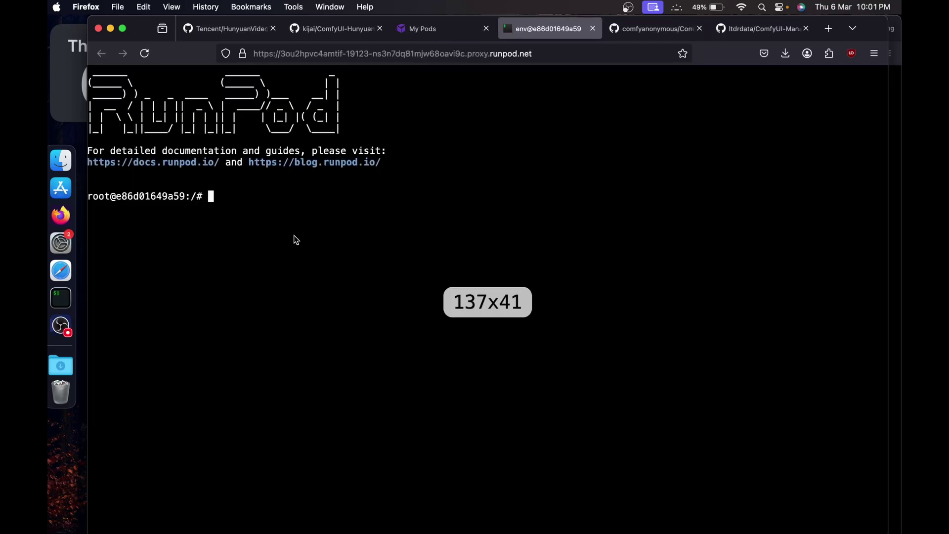
key(super+equal)
key(super+equal)
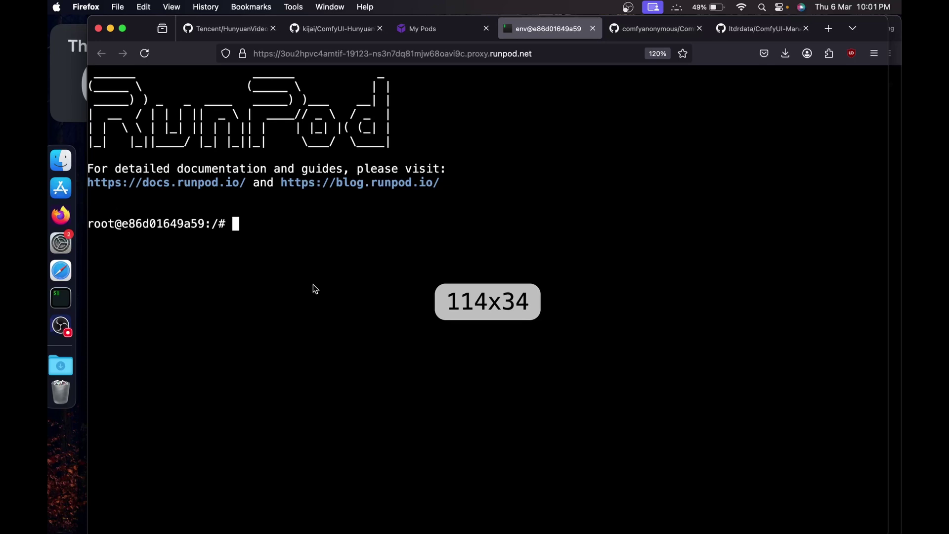
- Change the terminal's working directory to workspace/
text(cd )
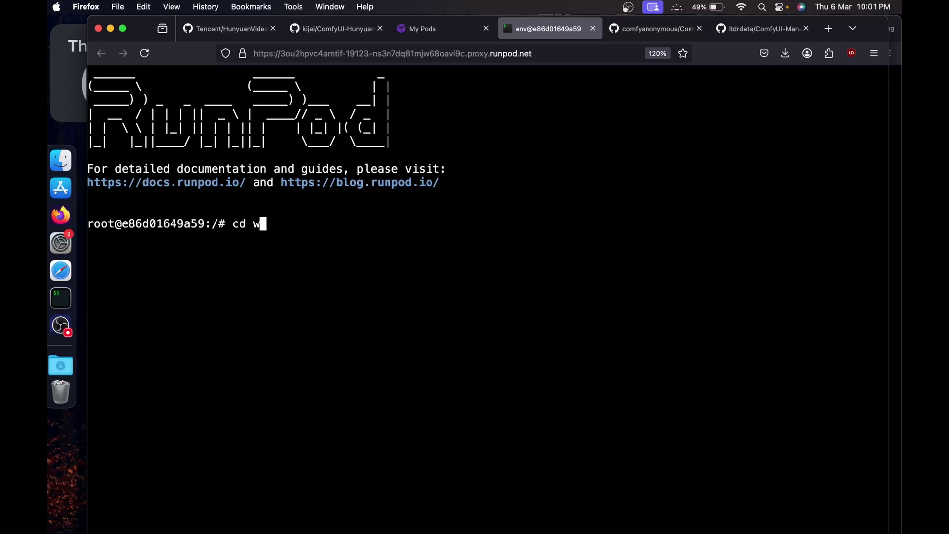
text(w)
key(Tab)
key(Return)
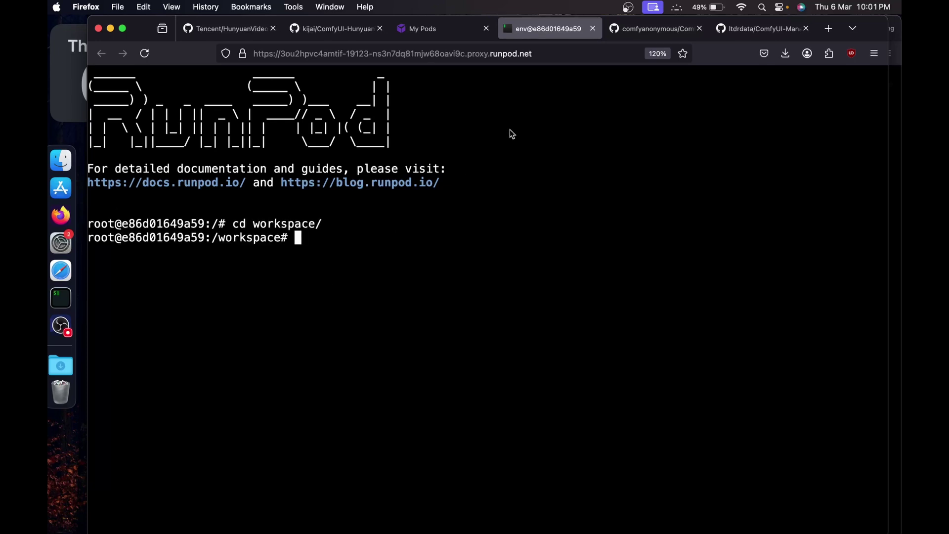
click(630, 31)
click(551, 54)
key(super+c)
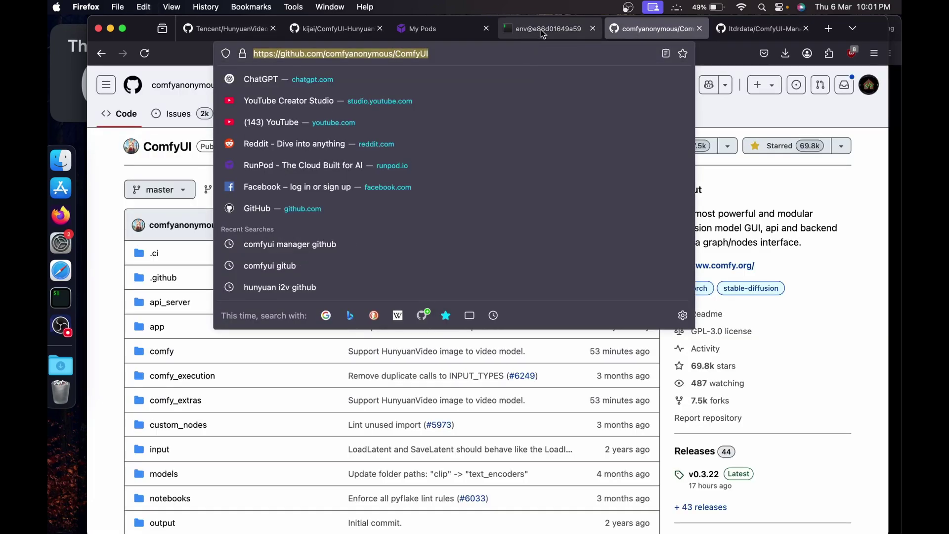
click(500, 29)
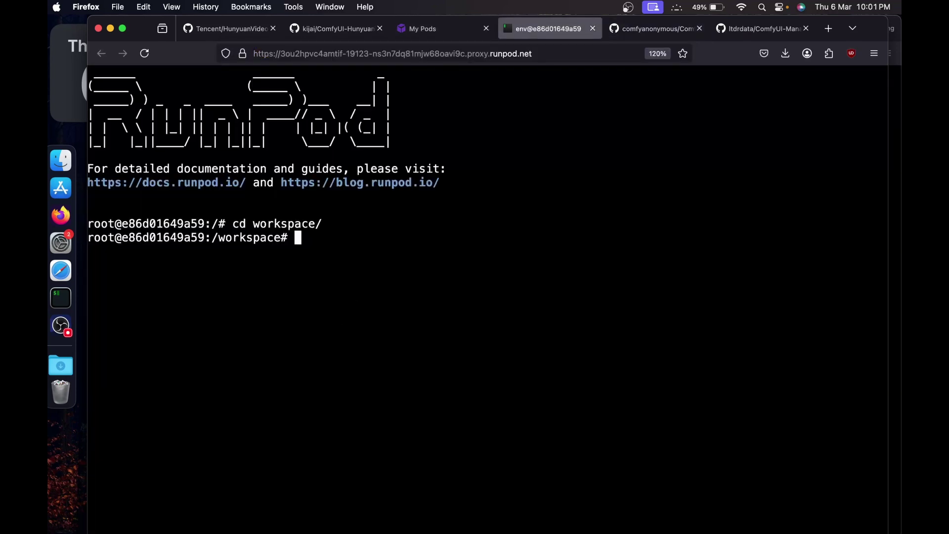
text(git clone)
key(super+v)
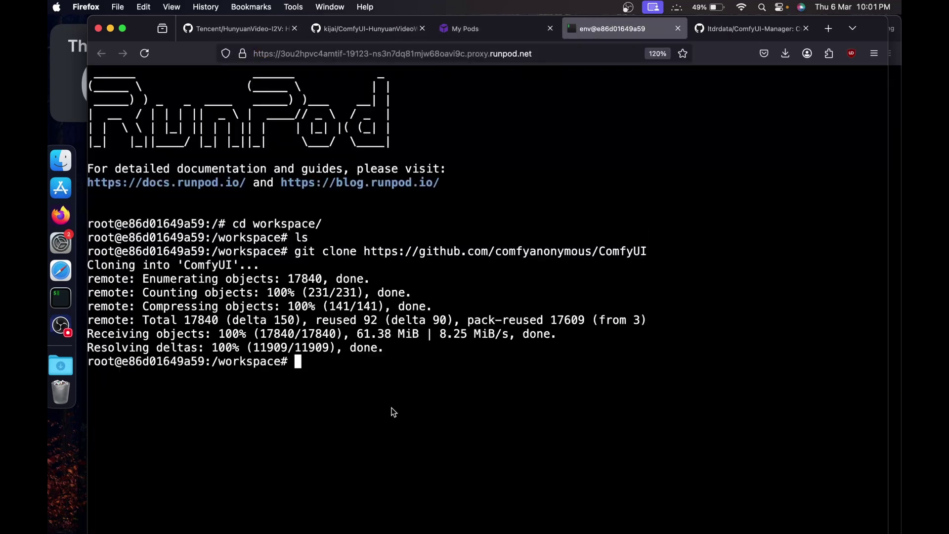
- Change the terminal's working directory to ComfyUI/custom_nodes/
text(cd ComfyUI/)
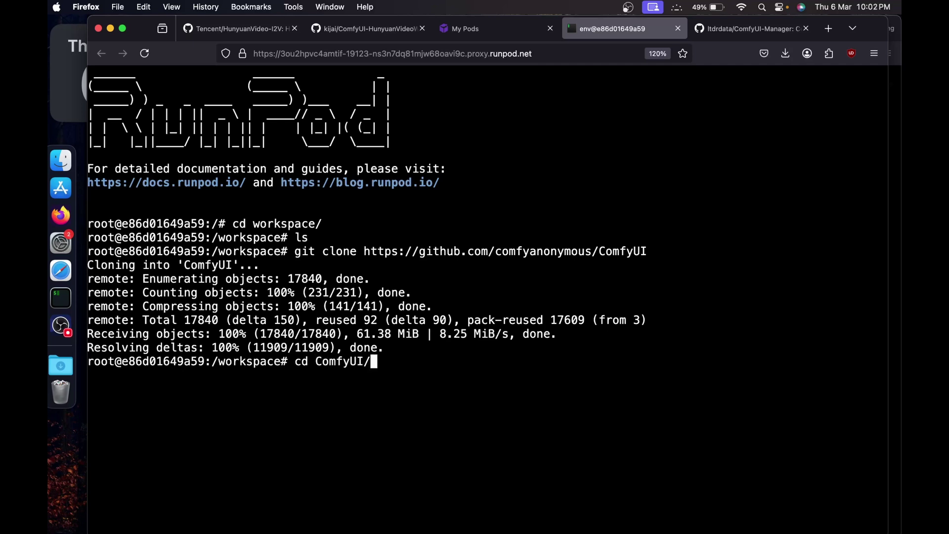
text(custo)
key(Tab)
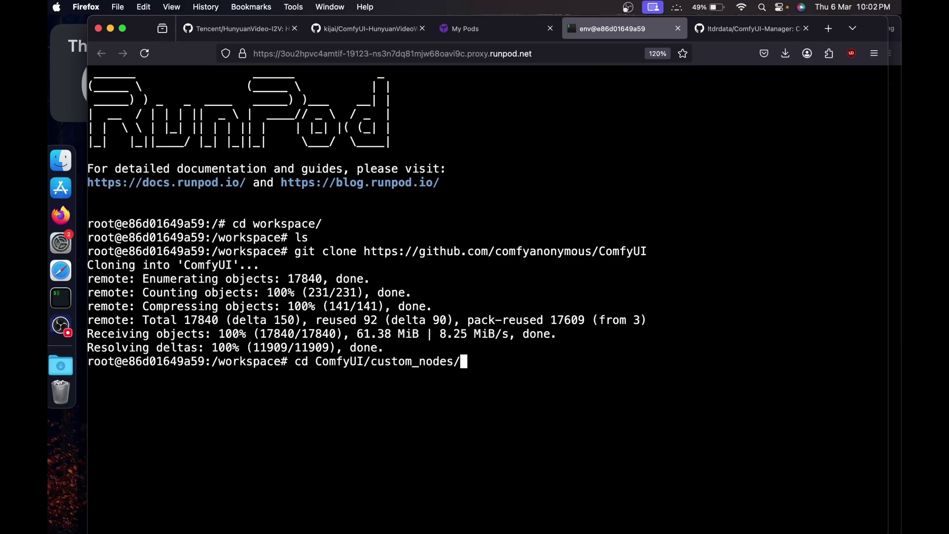
key(Return)
click(731, 26)
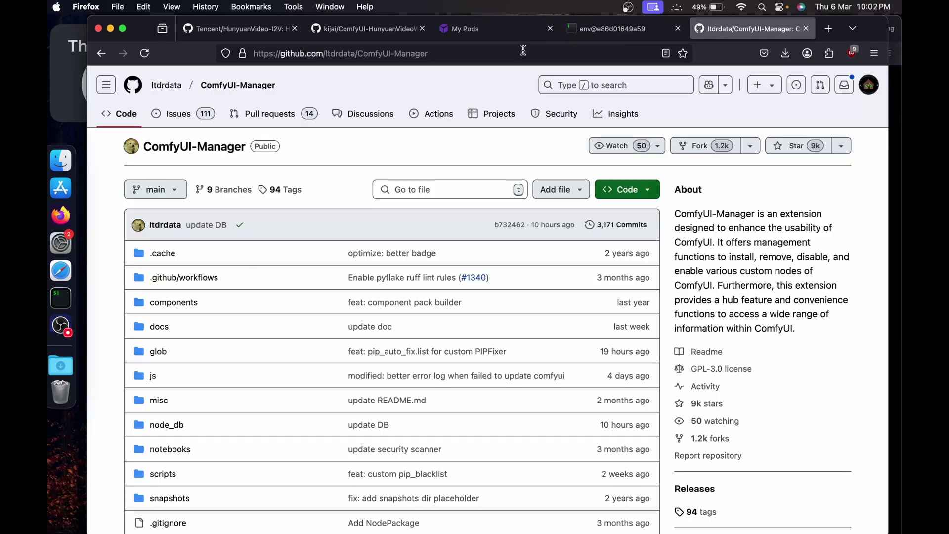
key(super+l)
key(super+c)
click(575, 32)
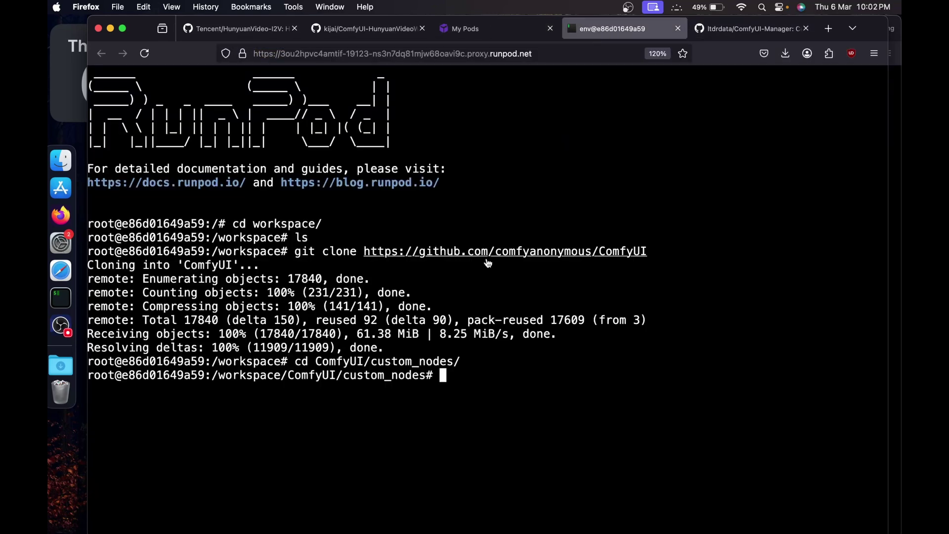
text(git clone)
key(super+v)
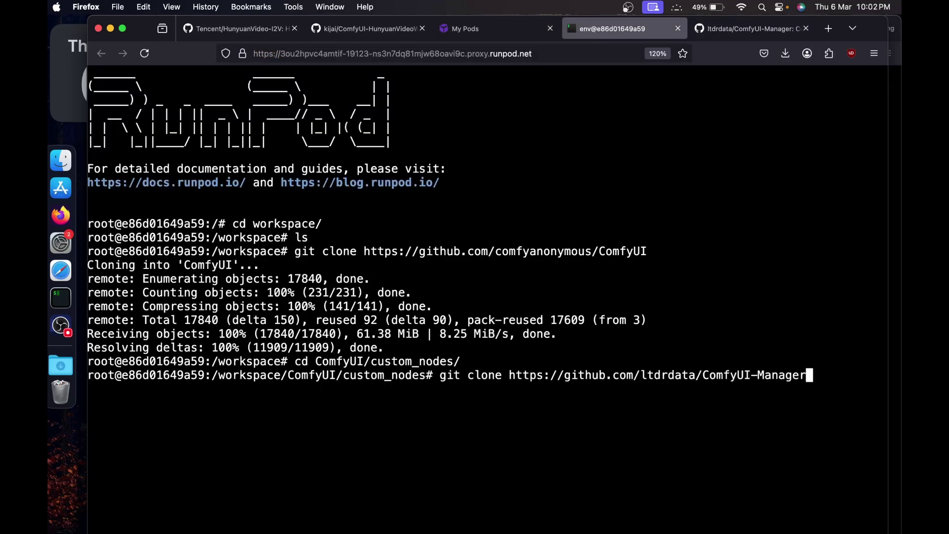
key(Return)
drag(345, 373, 411, 373)
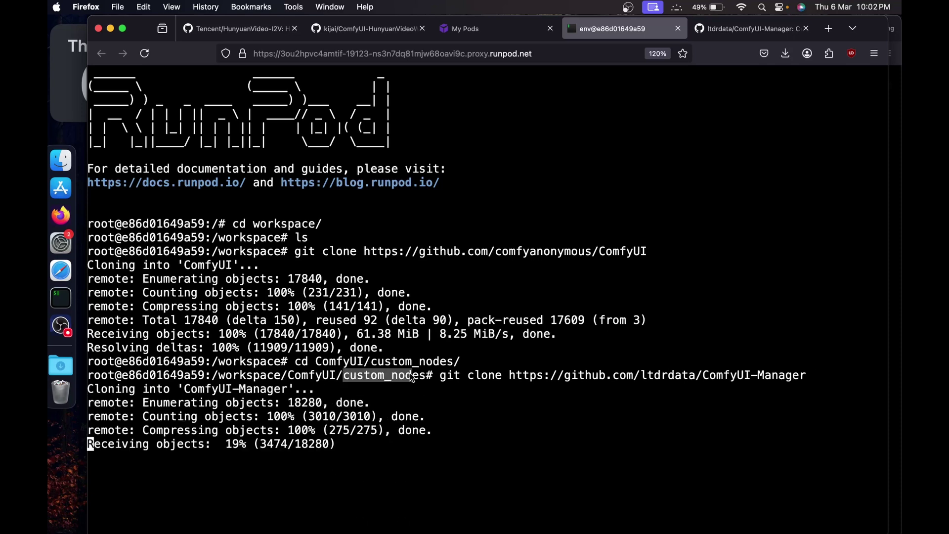
click(377, 489)
- Clear the terminal, go up to the ComfyUI directory and install its Python requirements with pip install -r
text(clear)
key(Return)
text(cd )
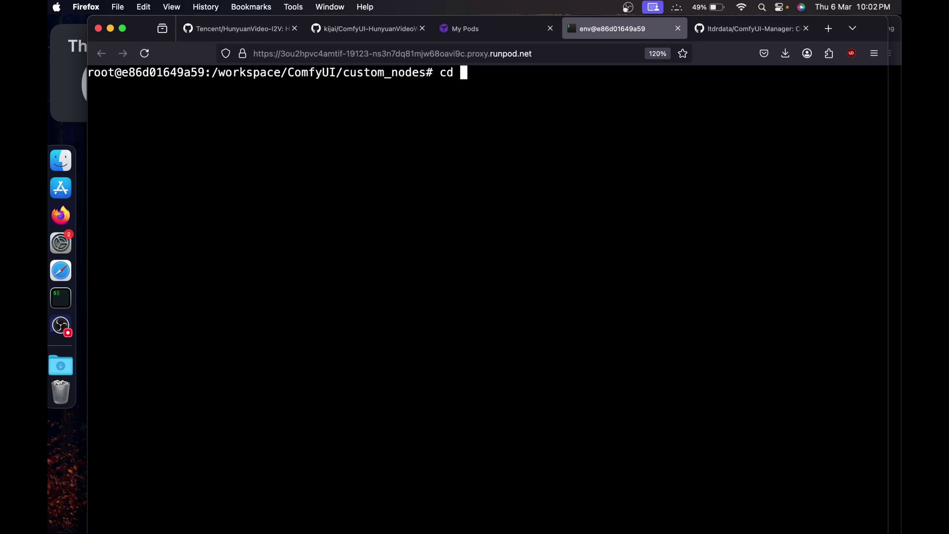
text(..)
key(Return)
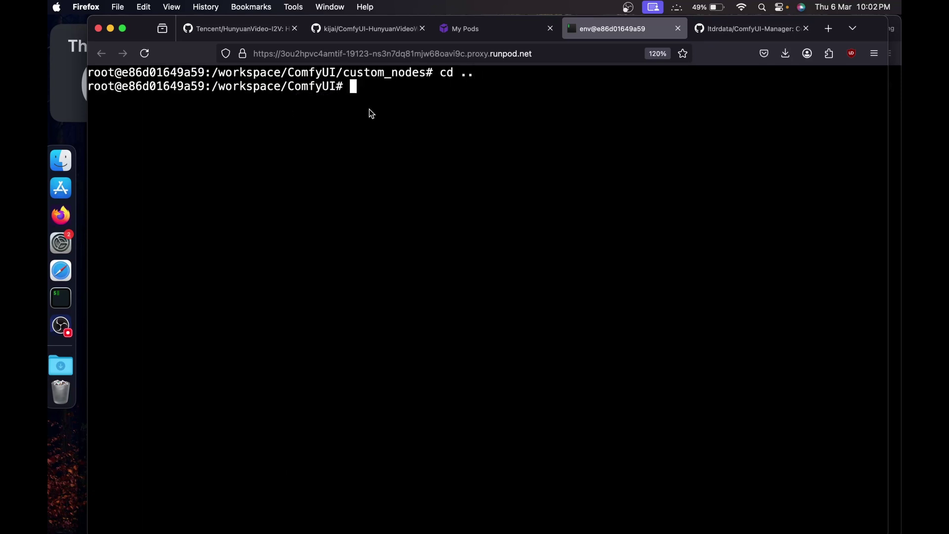
text(pip install)
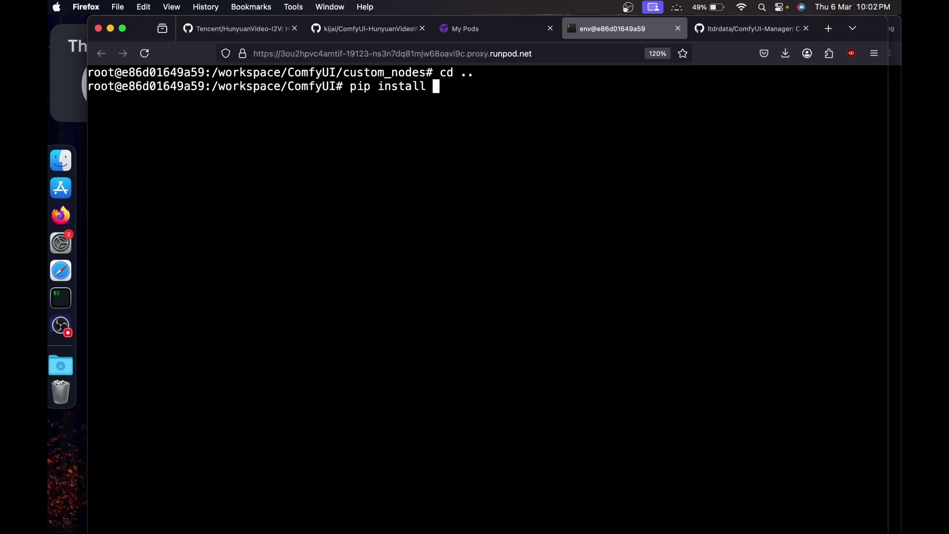
text( -r require)
key(Tab)
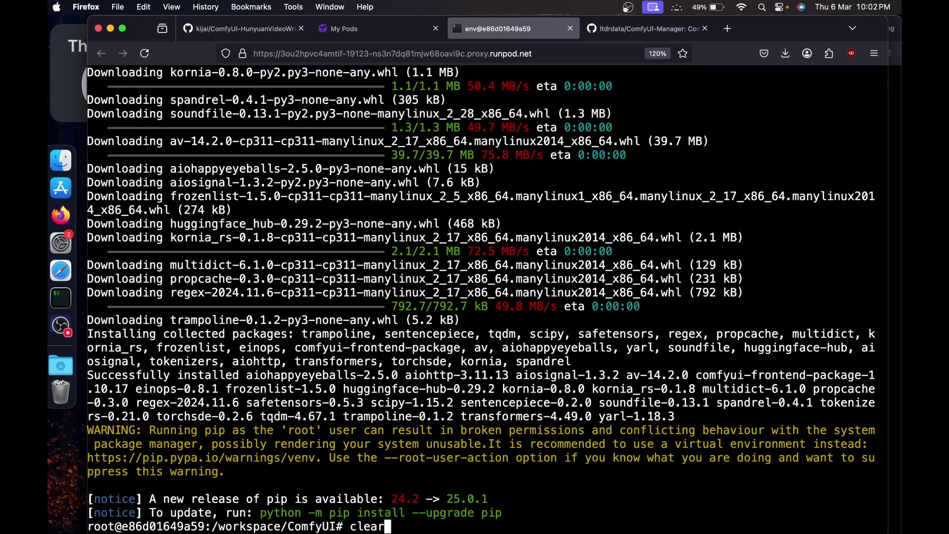
- Clear the terminal, change to the models/ directory and list its subfolders
text(clear)
key(Return)
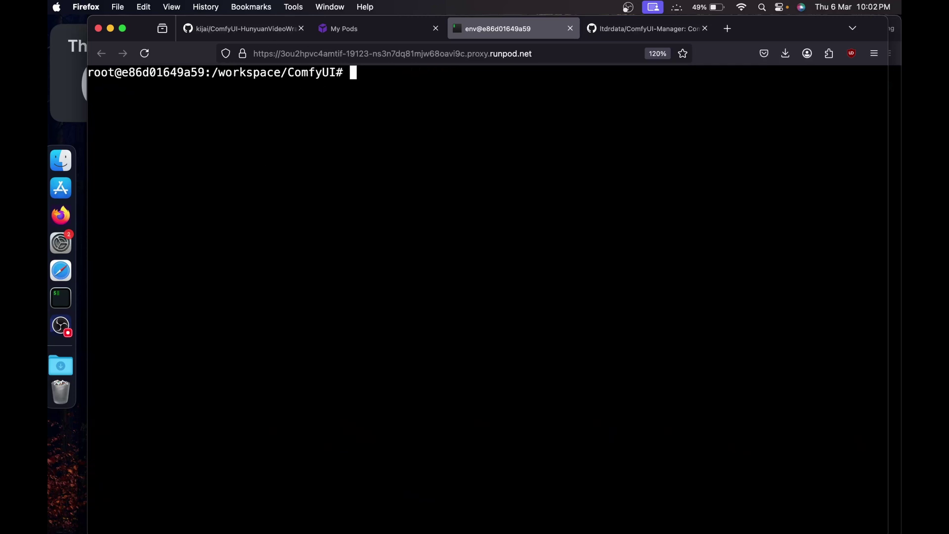
text(cd models/)
key(Return)
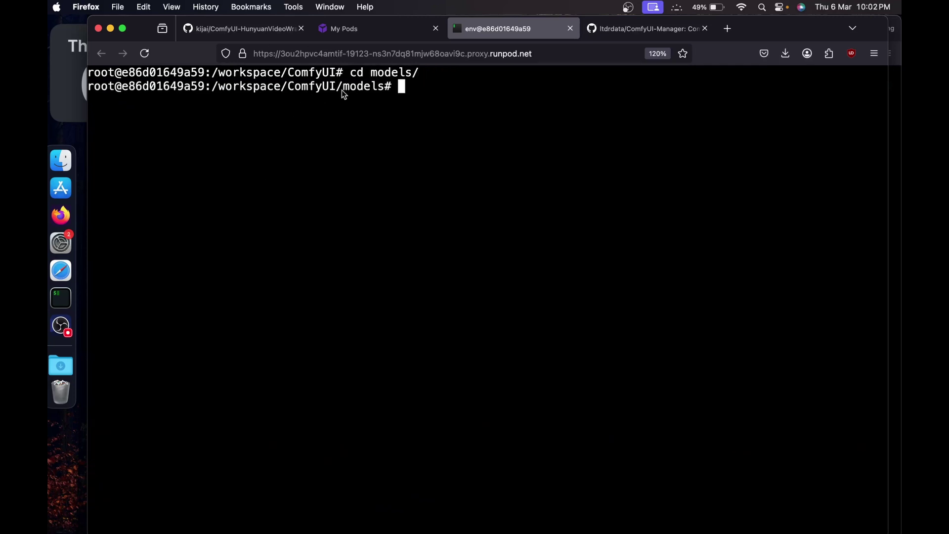
text(ls)
key(Return)
drag(185, 105, 504, 132)
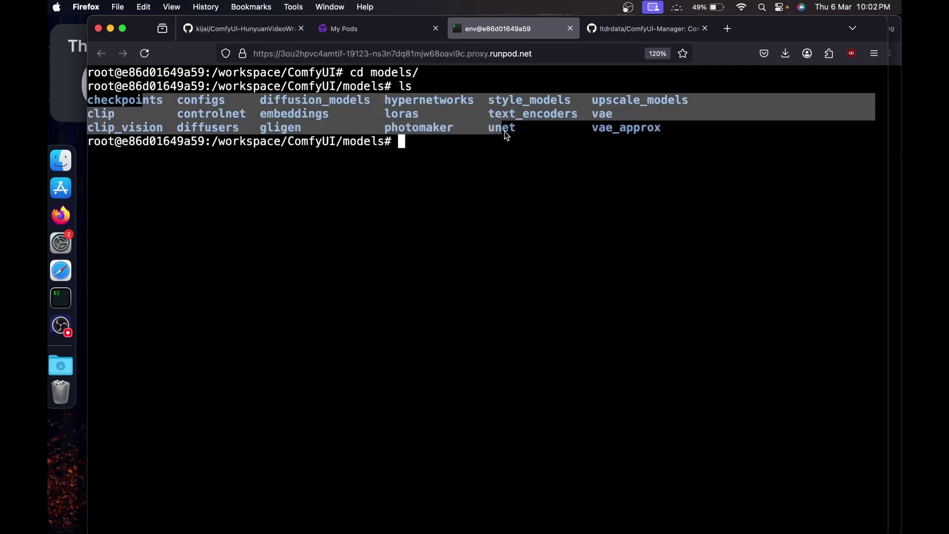
- Find the Transformer and VAE section in the ComfyUI-HunyuanVideoWrapper README and open its HunyuanVideo_comfy link in a new tab
click(257, 30)
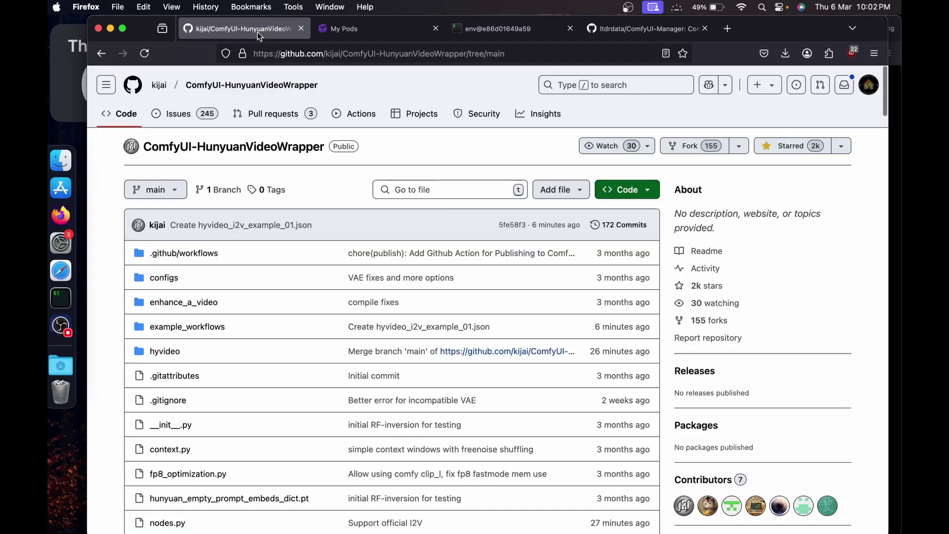
scroll(285, 229, down, 15)
scroll(285, 229, down, 10)
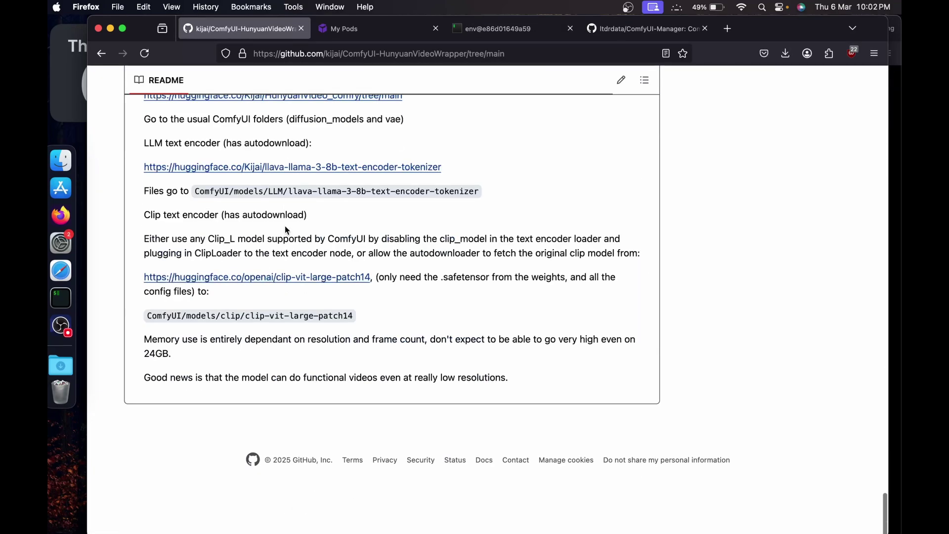
scroll(285, 229, up, 3)
drag(171, 203, 304, 201)
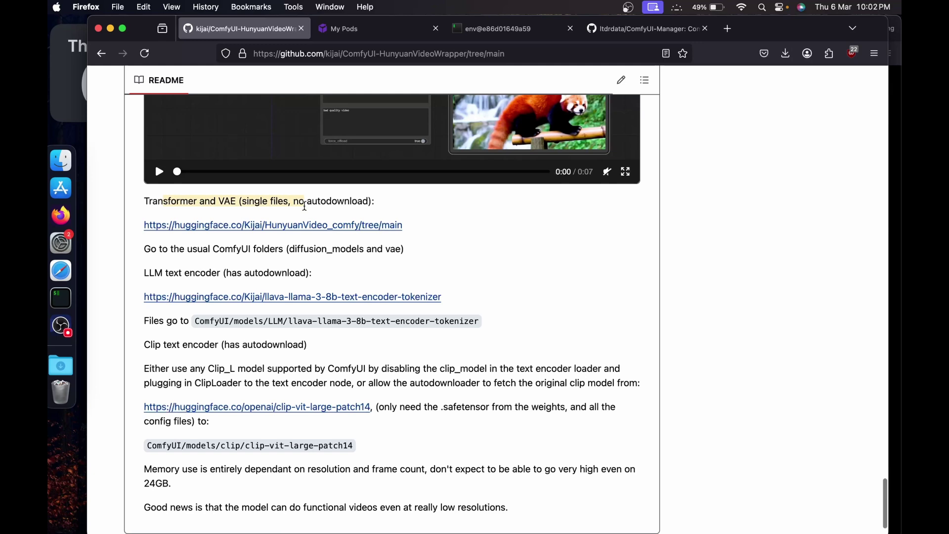
super+click(252, 235)
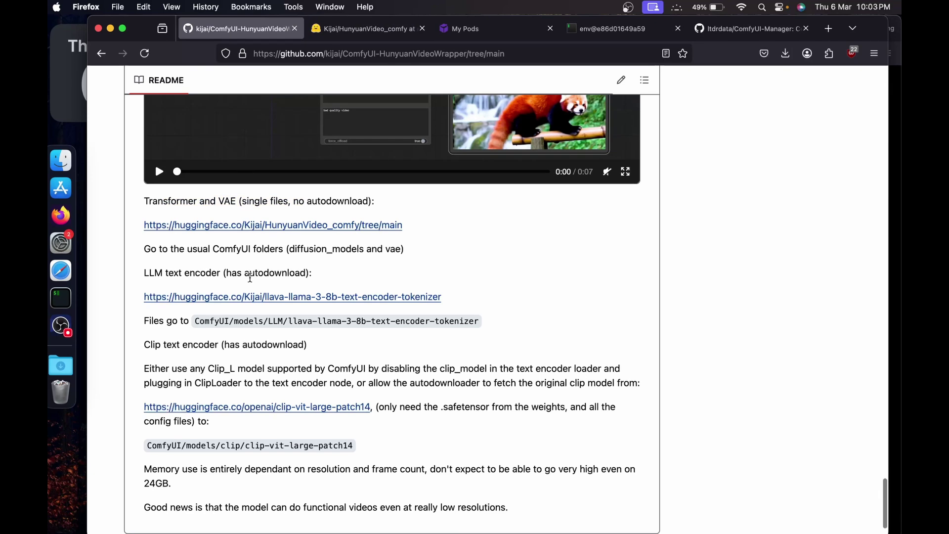
- Copy the download link of hunyuan_video_I2V_fp8_e4m3fn.safetensors from the HunyuanVideo_comfy repository on Hugging Face
click(340, 31)
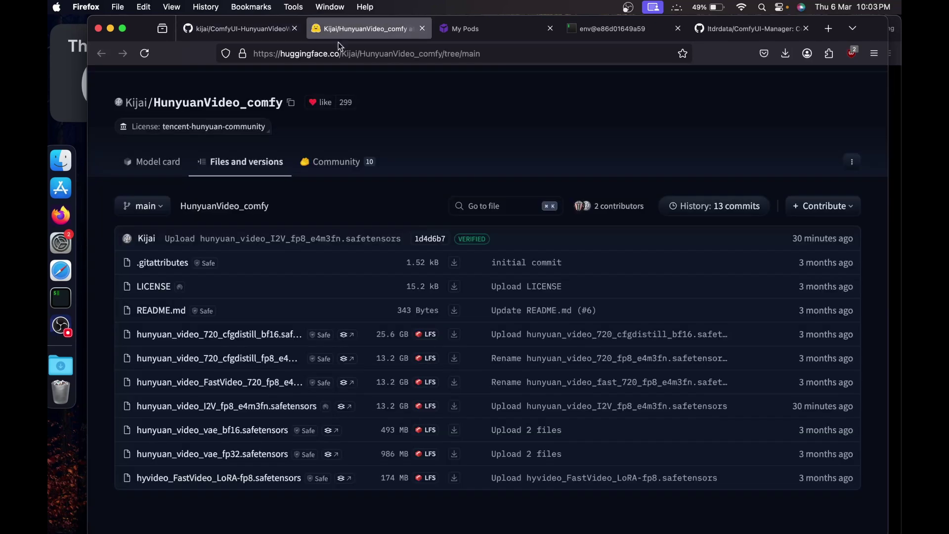
click(260, 406)
click(227, 297)
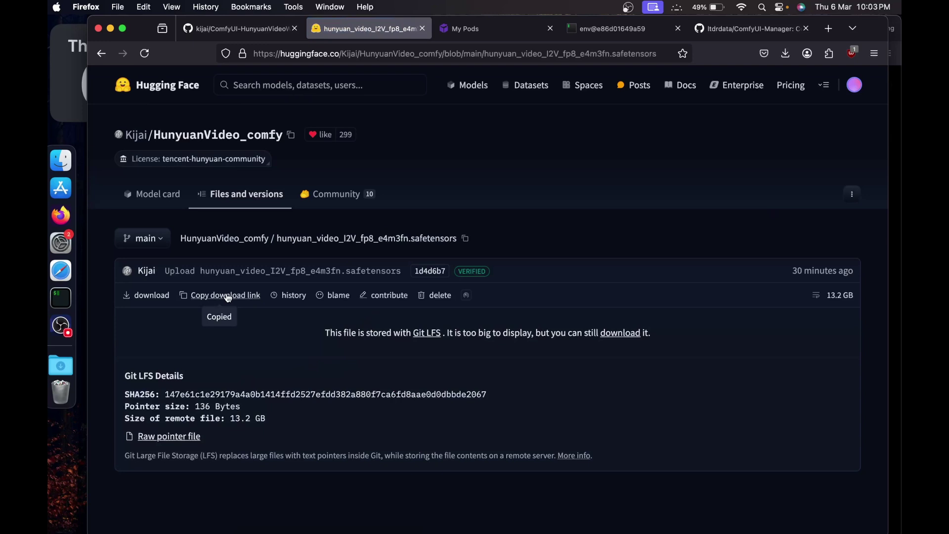
- Check the README for the model's target folder and change the terminal's directory to diffusion_models/
click(252, 30)
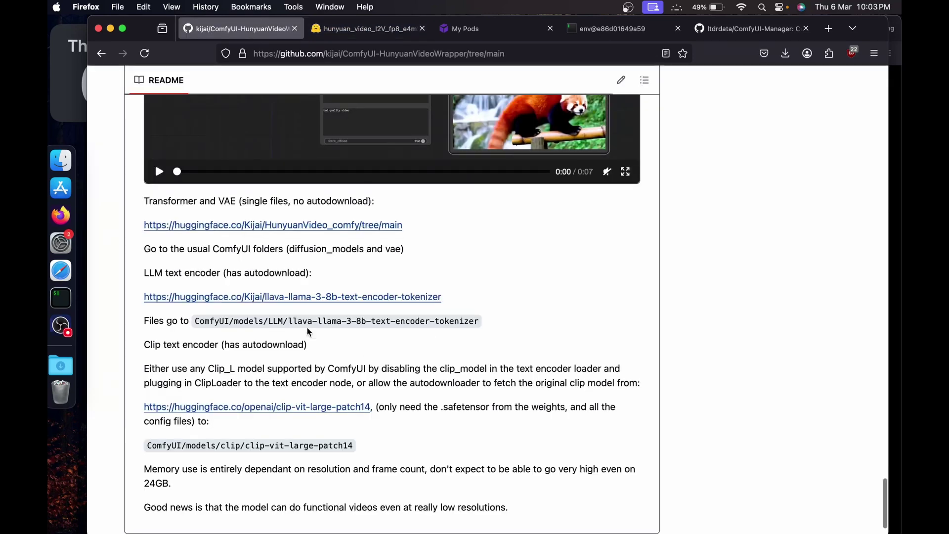
click(614, 28)
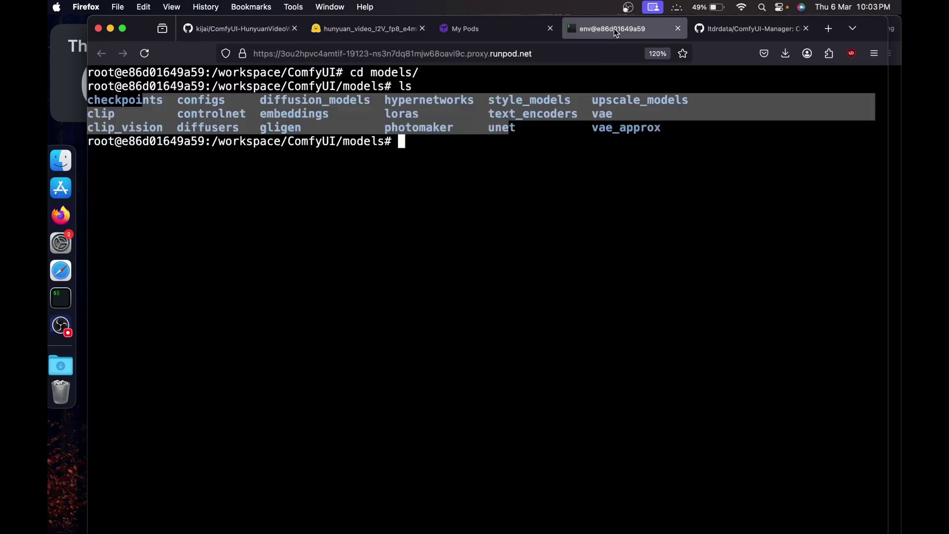
click(470, 230)
text(cd dif)
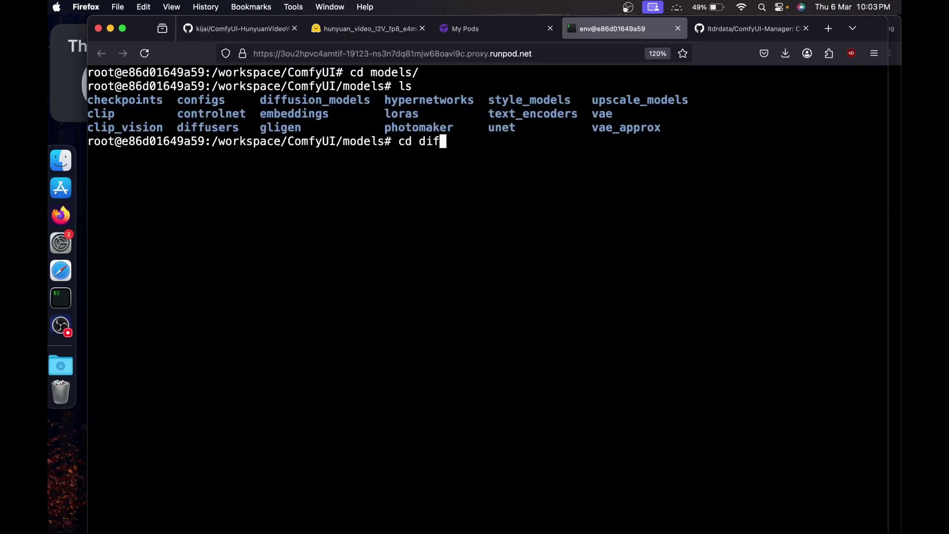
text(fusio)
key(Tab)
key(Return)
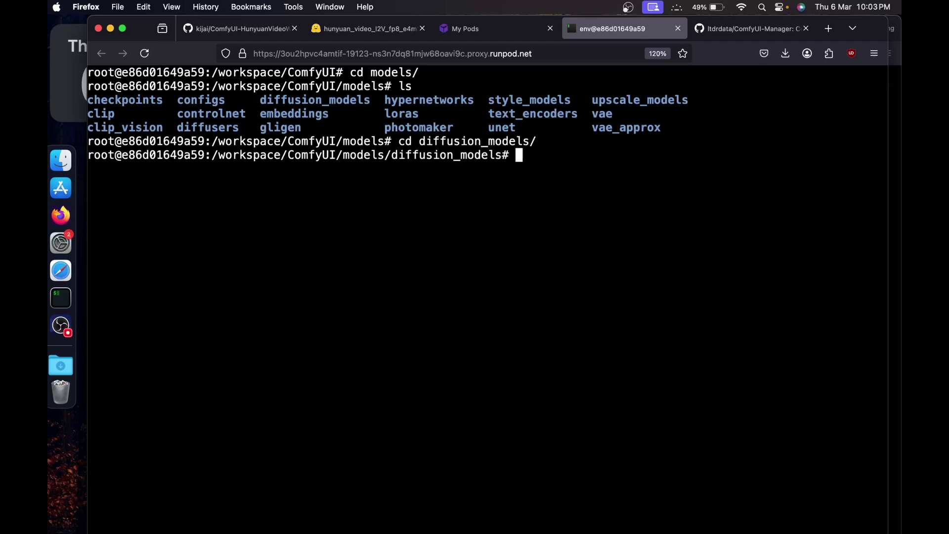
- Download hunyuan_video_I2V_fp8_e4m3fn.safetensors into diffusion_models with wget and the copied link
text(wget)
key(super+v)
key(Return)
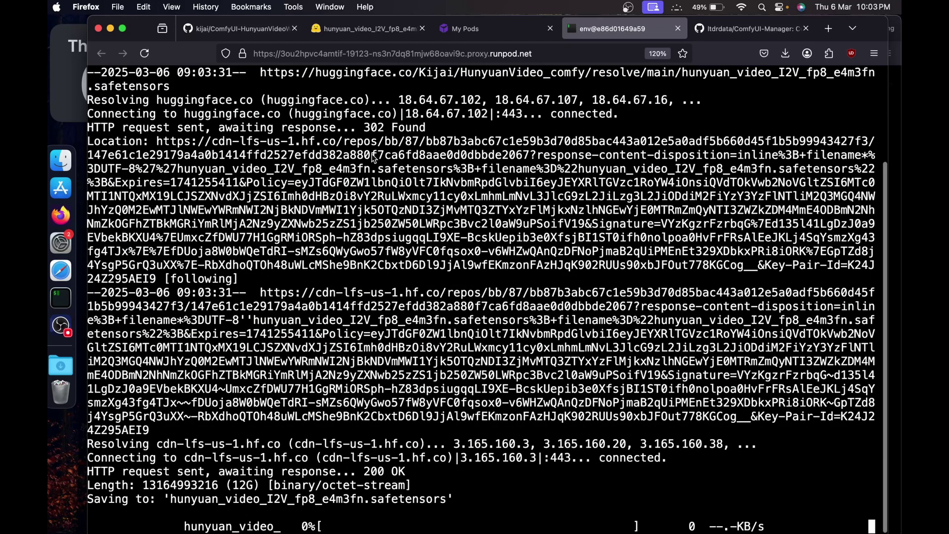
- Copy the download link of hunyuan_video_vae_bf16.safetensors from the HunyuanVideo_comfy repository on Hugging Face
click(242, 31)
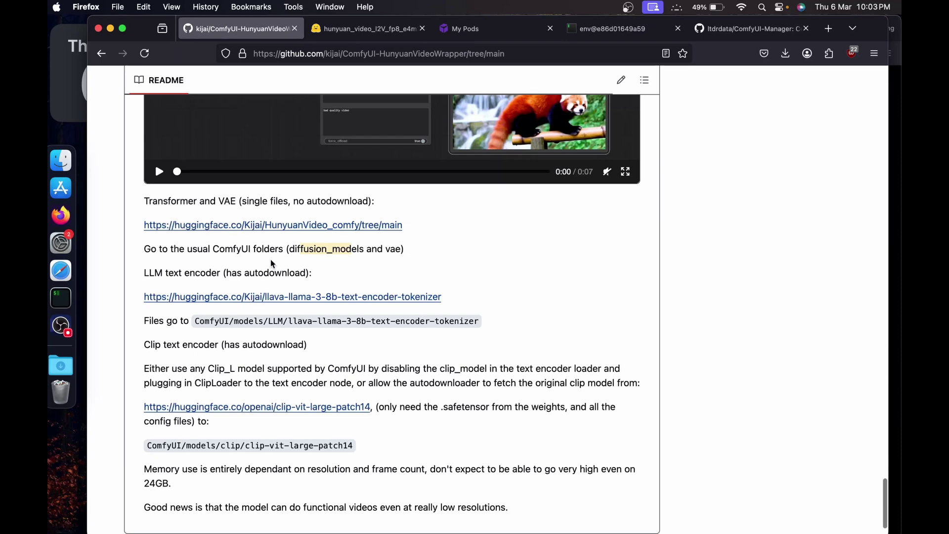
click(339, 28)
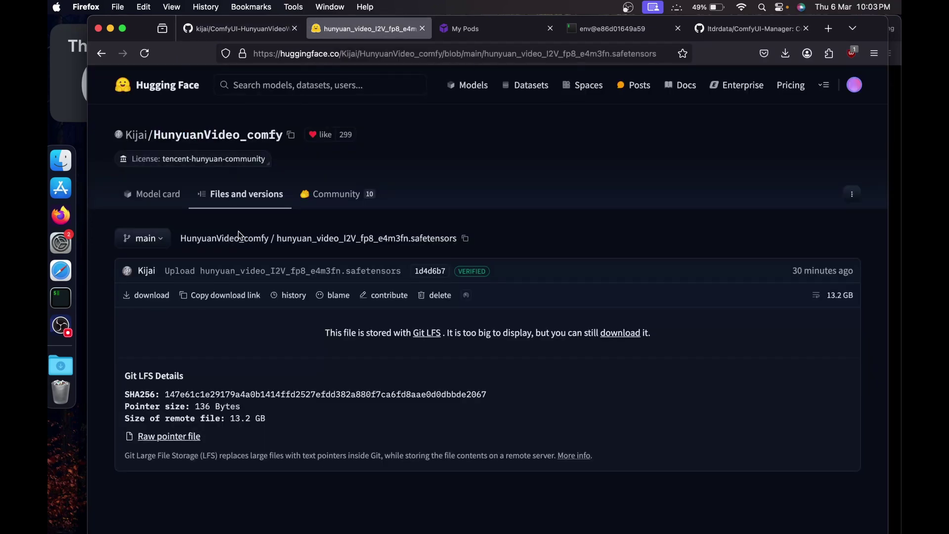
scroll(242, 335, down, 1)
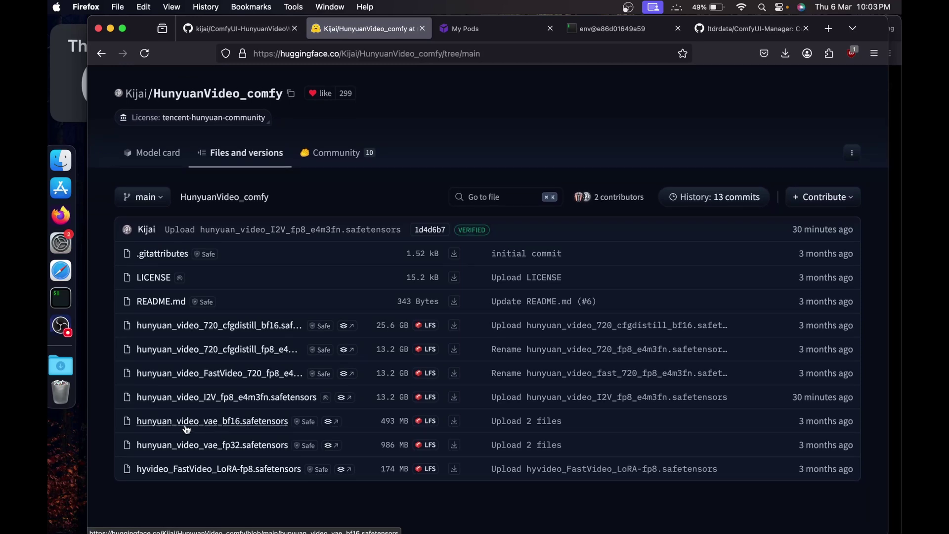
click(245, 421)
click(222, 297)
- Open a second web terminal, go to workspace/ComfyUI/models/vae and download hunyuan_video_vae_bf16.safetensors there with wget and the copied link
click(608, 28)
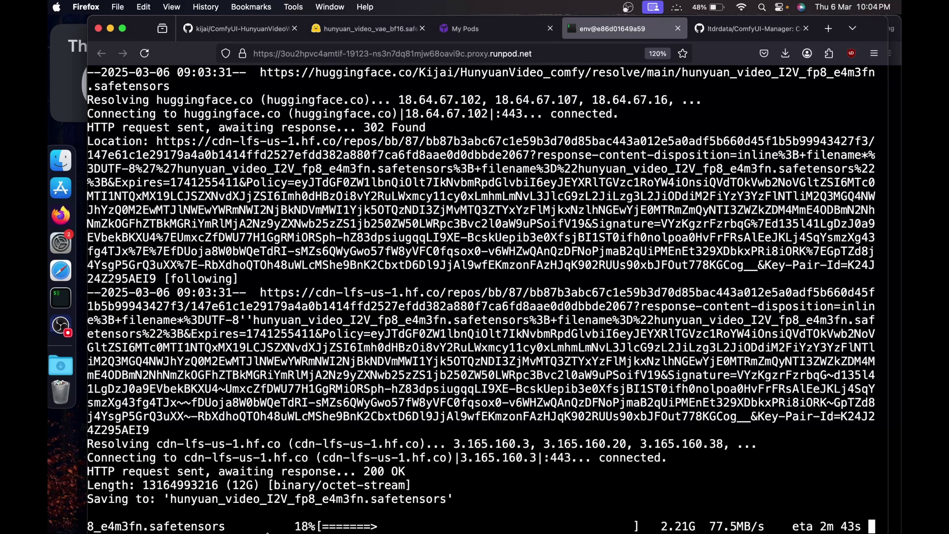
click(500, 23)
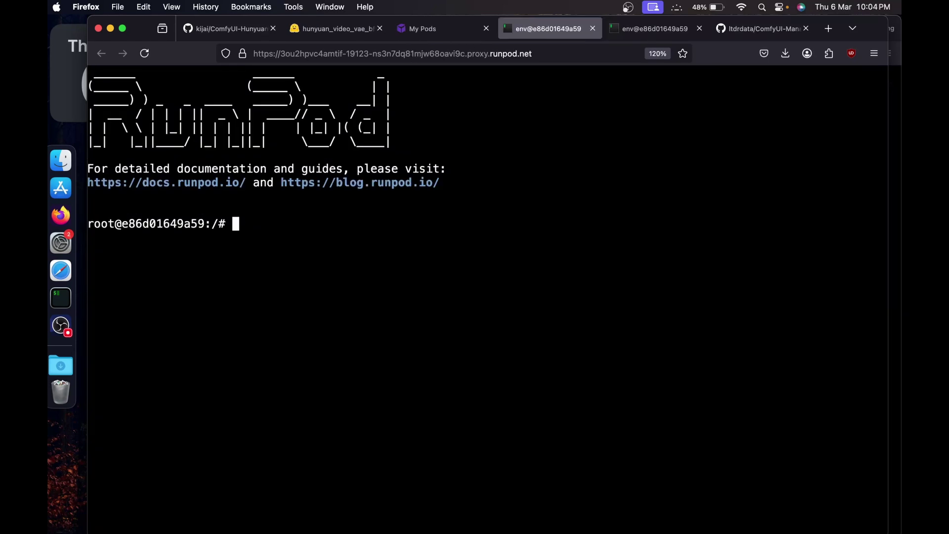
text(cd workspace/)
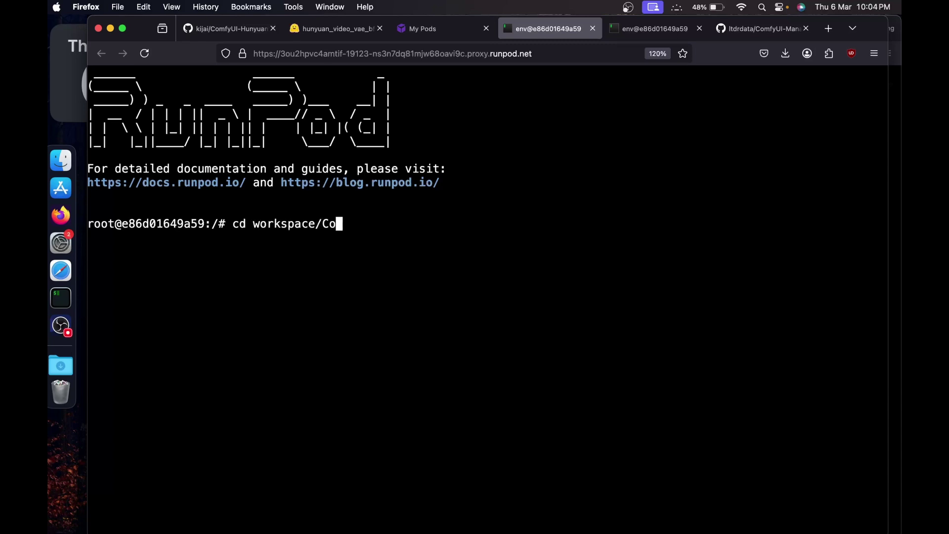
text(Co)
key(Tab)
text(models)
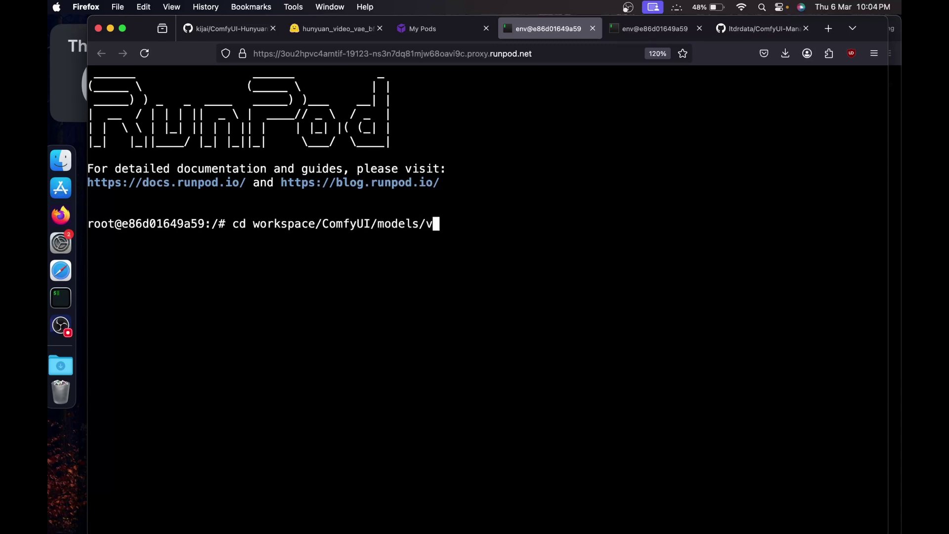
key(Return)
text(wget)
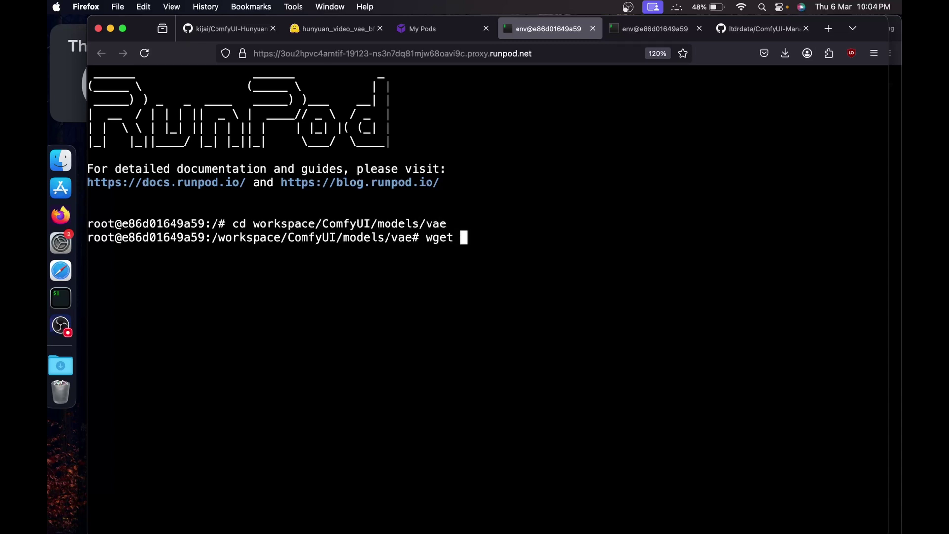
key(super+v)
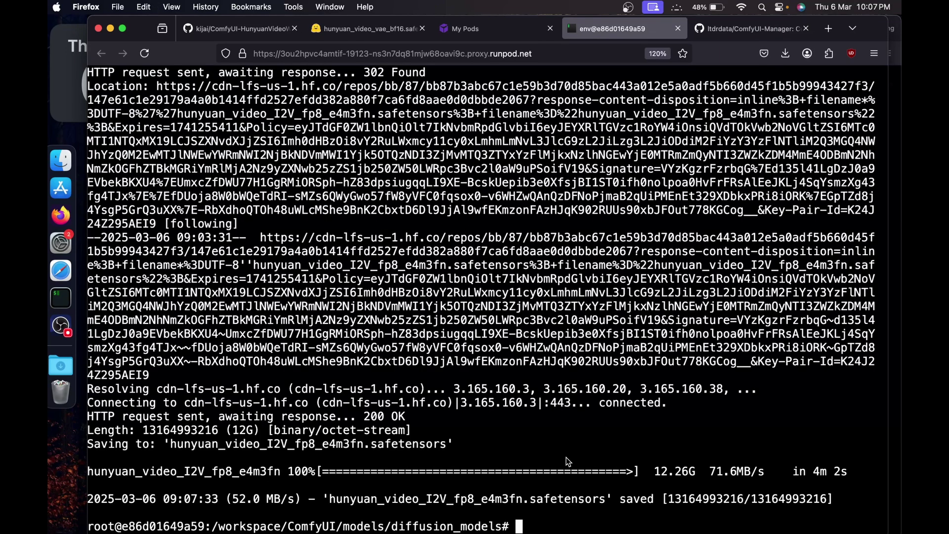
- Clear the first terminal and move up two levels from diffusion_models to the ComfyUI directory
text(clear)
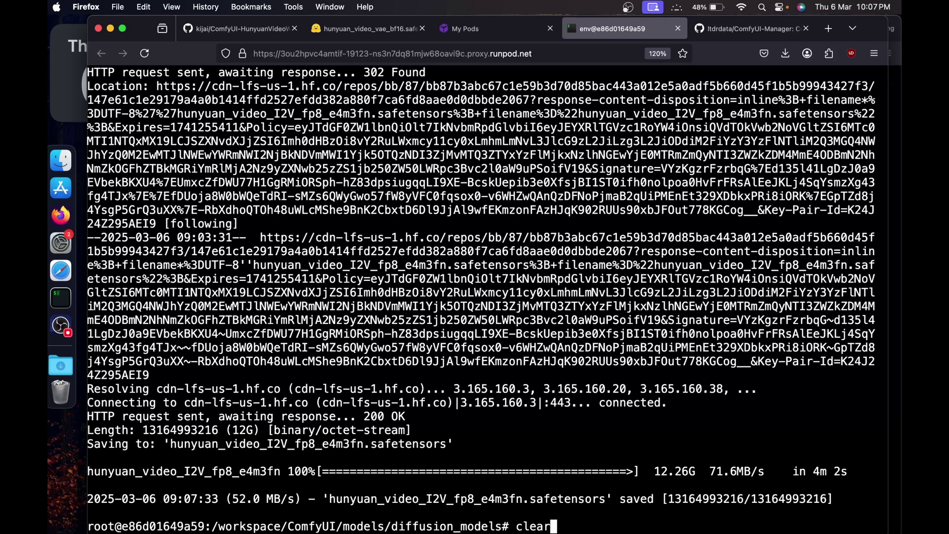
key(Return)
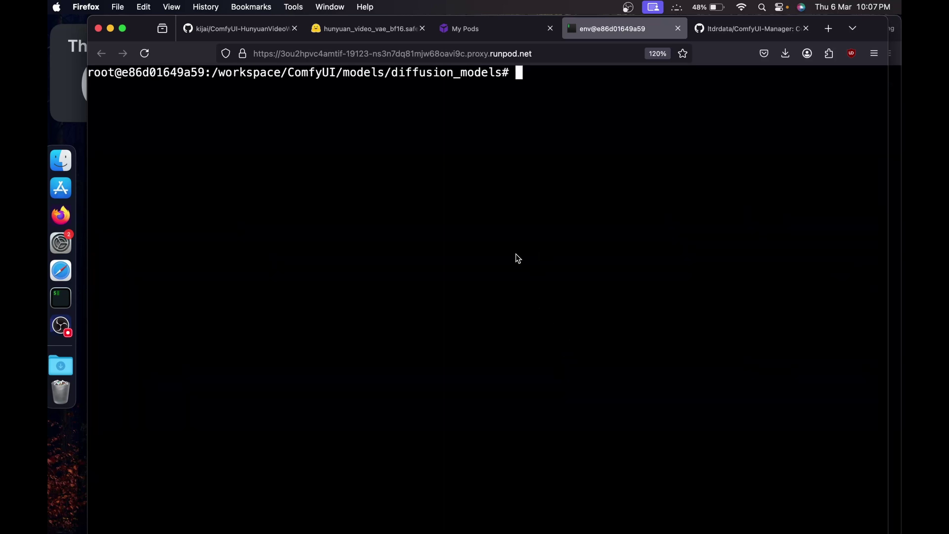
text(cd ..)
key(Return)
text(cd)
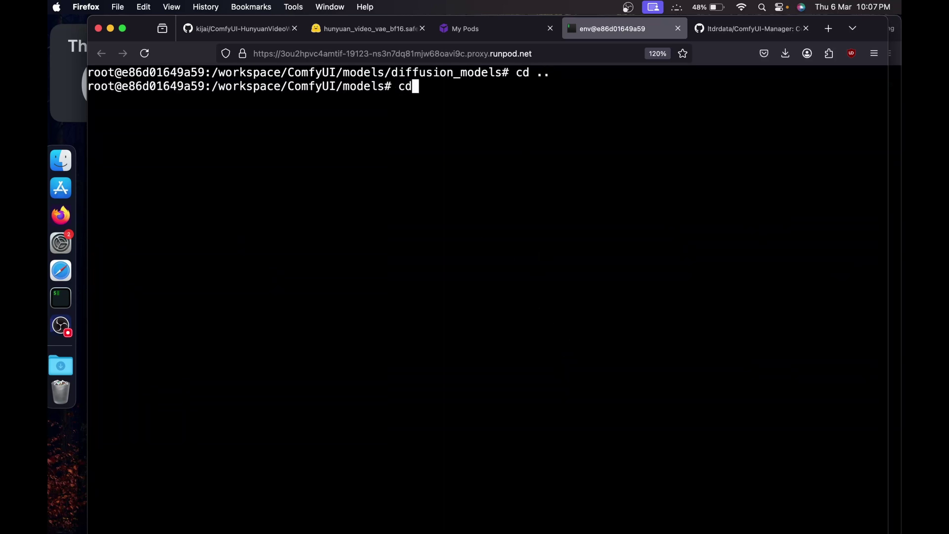
text( ..)
key(Return)
drag(289, 103, 347, 99)
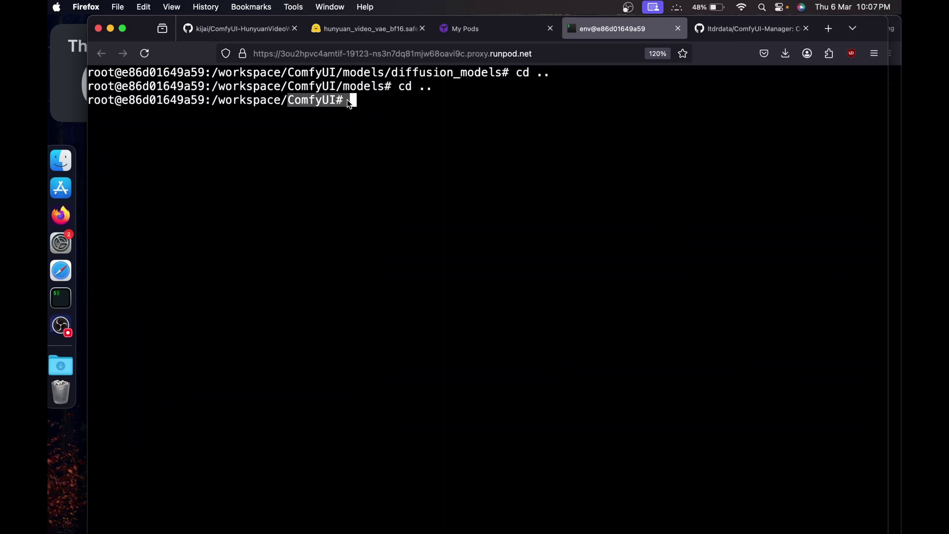
click(369, 101)
- Clear the terminal again and start the ComfyUI server with python main.py --listen 0.0.0.0
text(cldaw)
key(BackSpace)
key(BackSpace)
key(BackSpace)
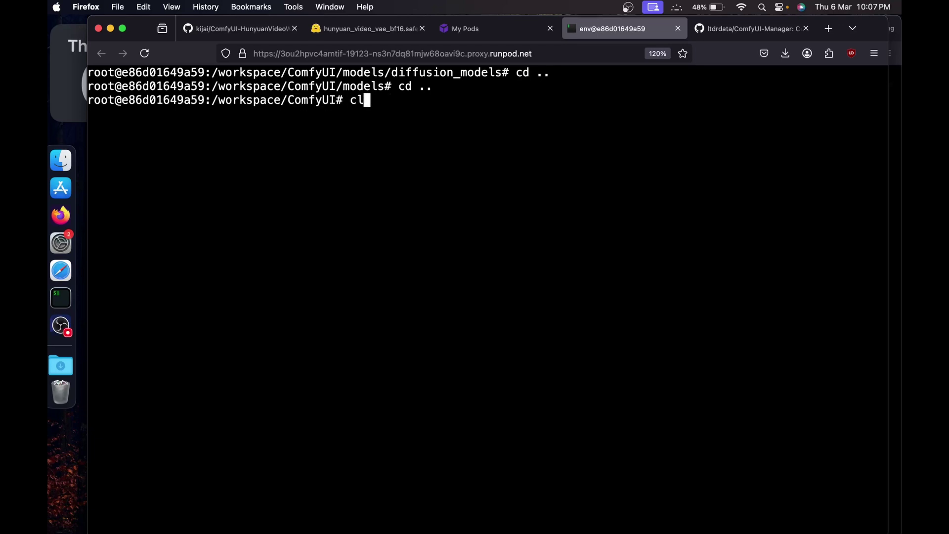
text(ear)
key(Return)
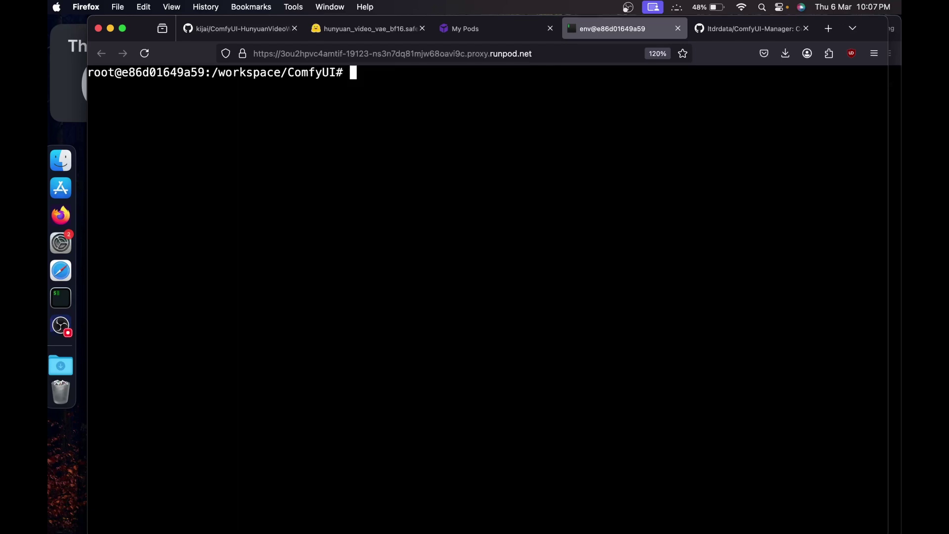
text(python main.)
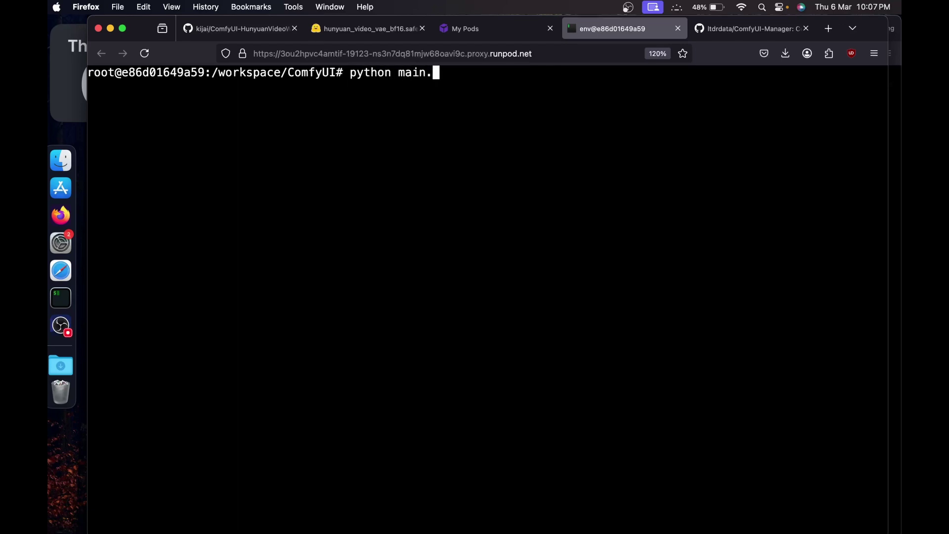
text(py --listen 0.)
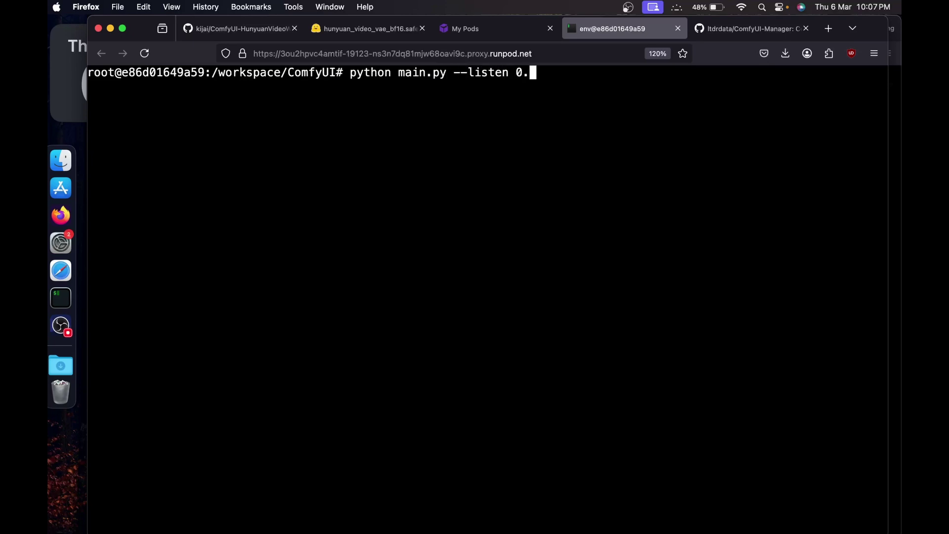
text(0.0.0)
key(Return)
drag(218, 376, 391, 376)
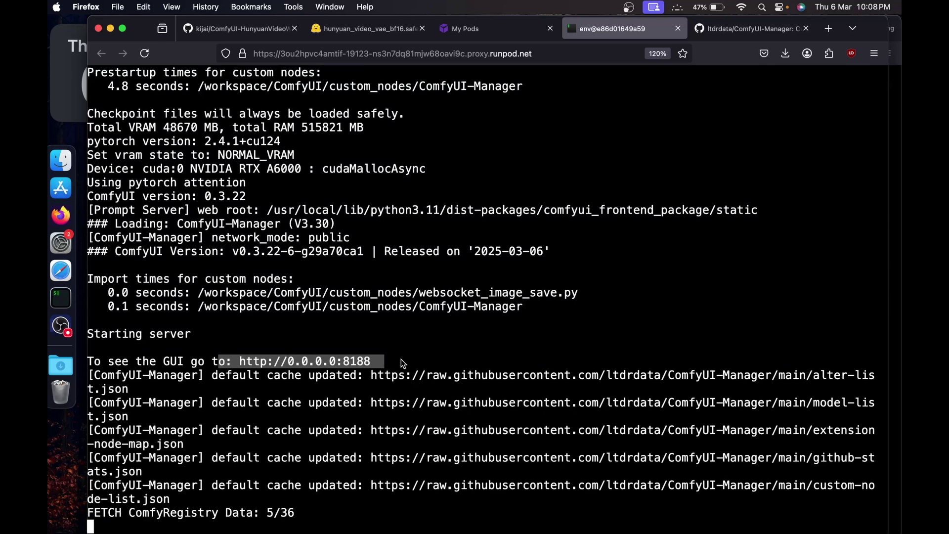
click(401, 358)
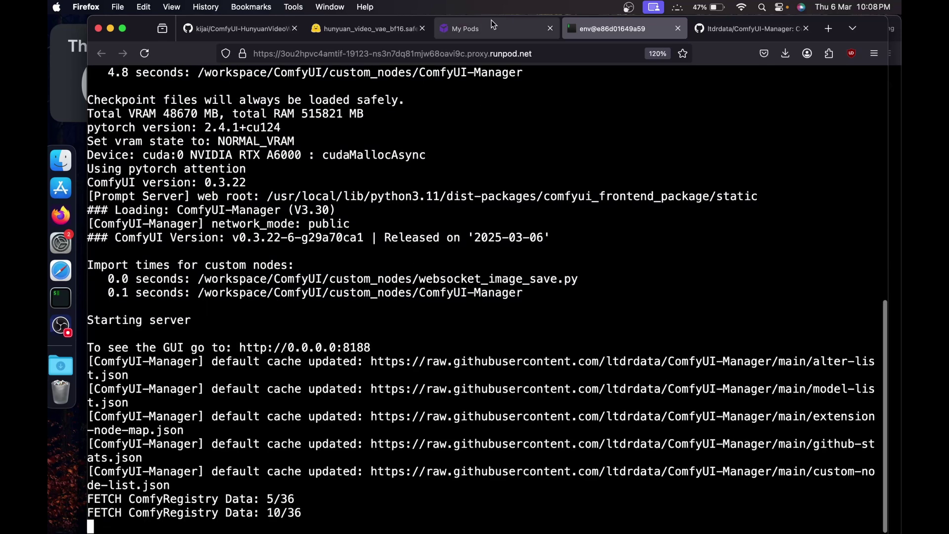
- Open the ComfyUI web interface through the pod's HTTP service on port 8188
click(489, 25)
click(397, 396)
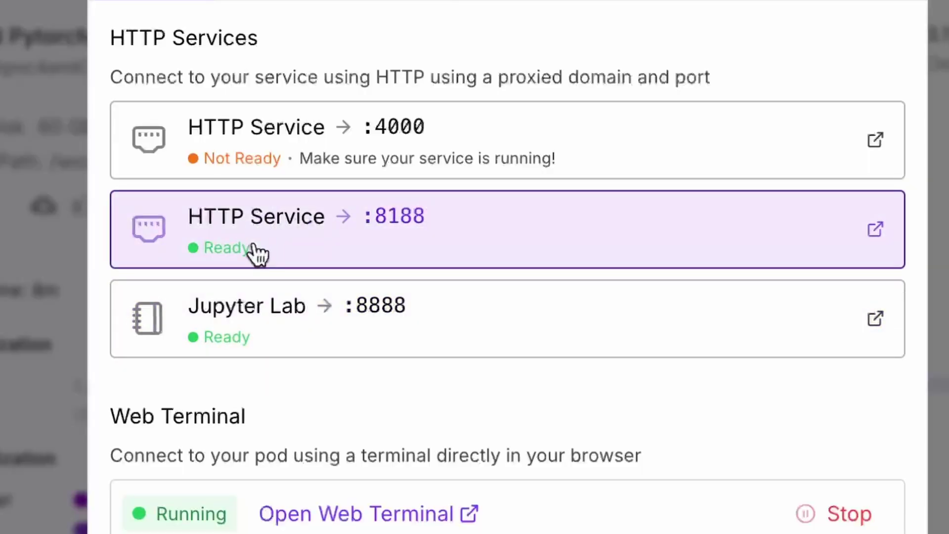
click(390, 233)
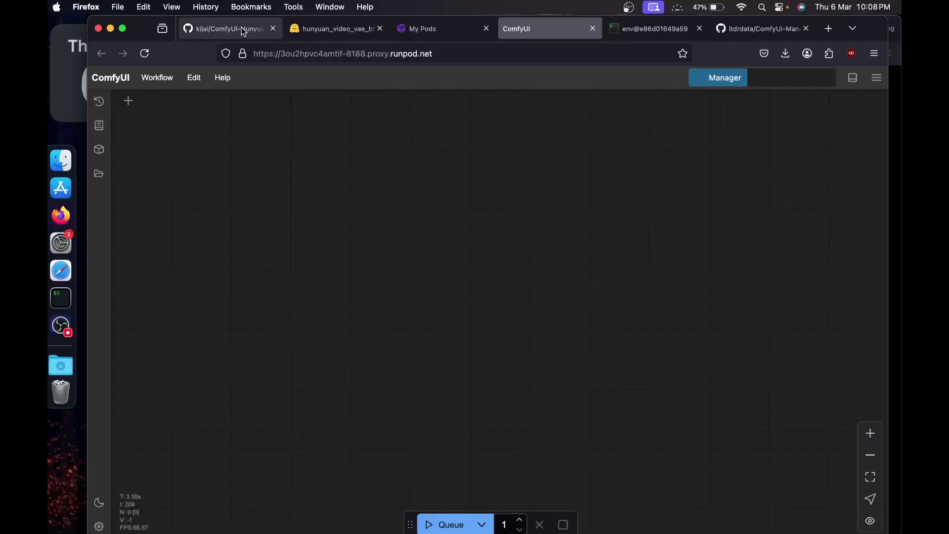
- Copy the raw content of hyvideo_i2v_example_01.json from the example_workflows folder of the ComfyUI-HunyuanVideoWrapper repository
click(233, 27)
scroll(266, 175, up, 15)
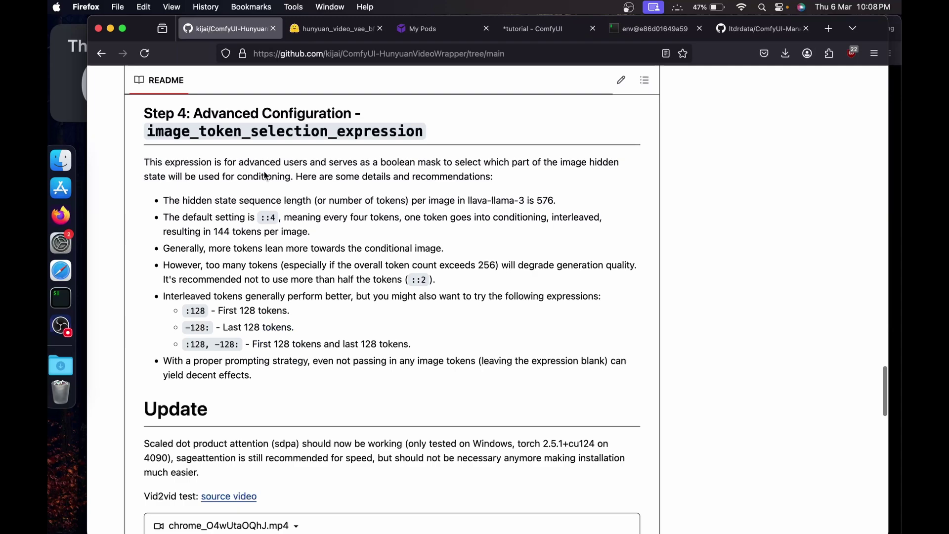
scroll(265, 176, up, 15)
scroll(252, 191, down, 2)
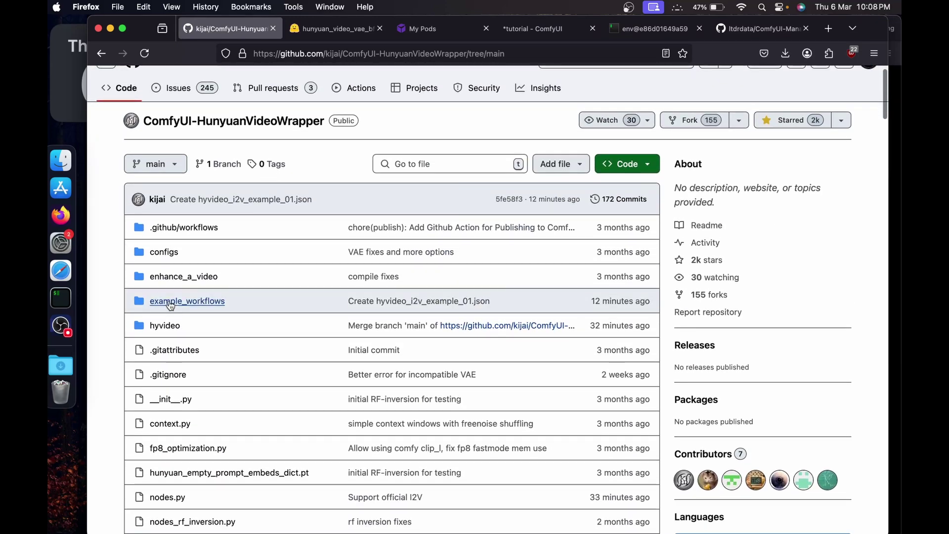
click(193, 301)
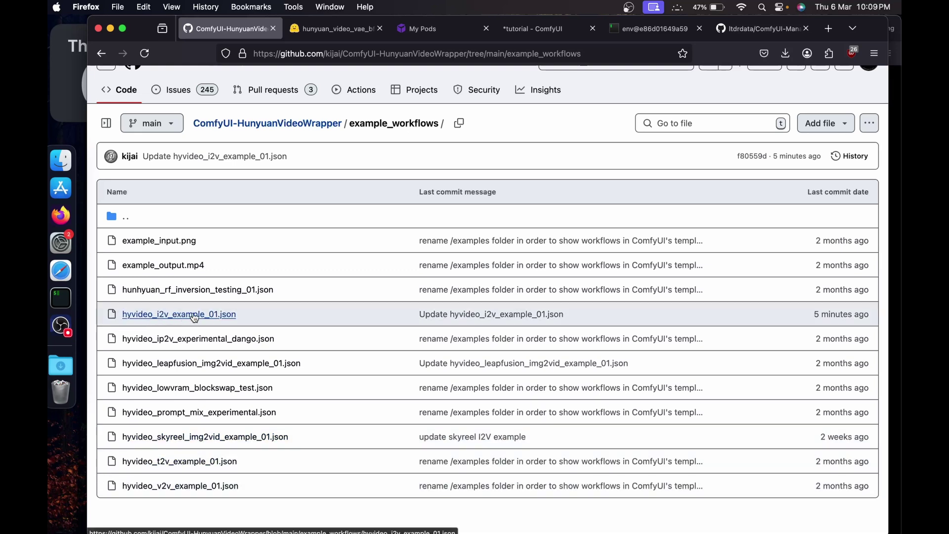
click(194, 314)
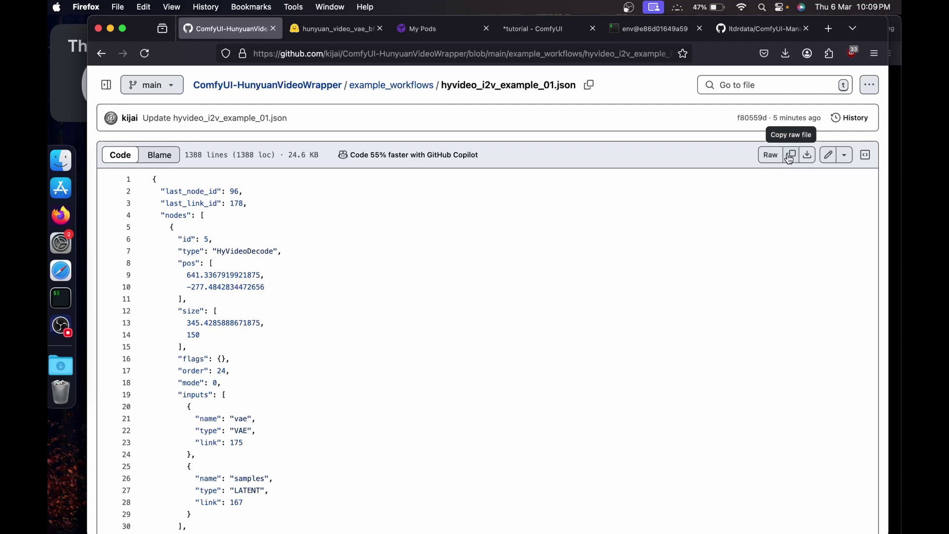
click(788, 157)
- Paste the copied image-to-video workflow into ComfyUI, dismissing the missing models and missing node types notices
click(512, 26)
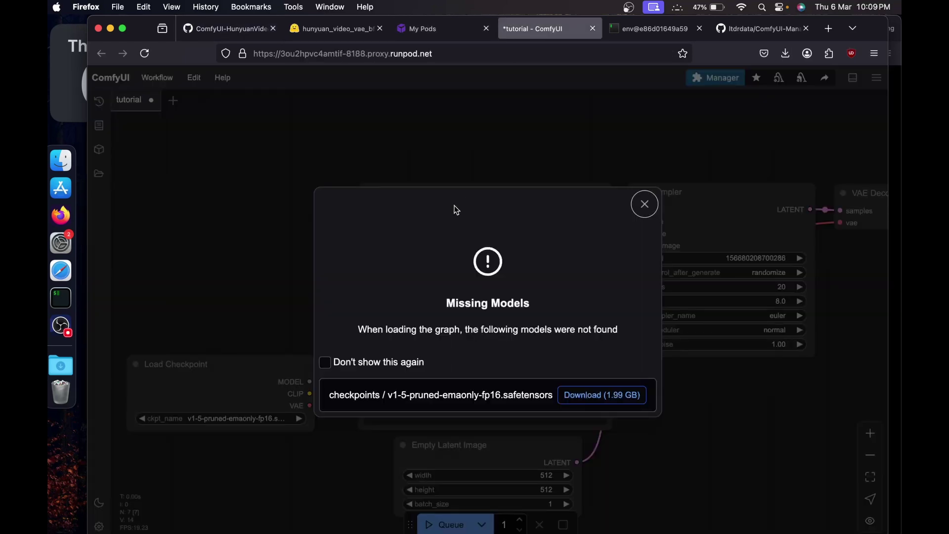
click(644, 203)
key(super+v)
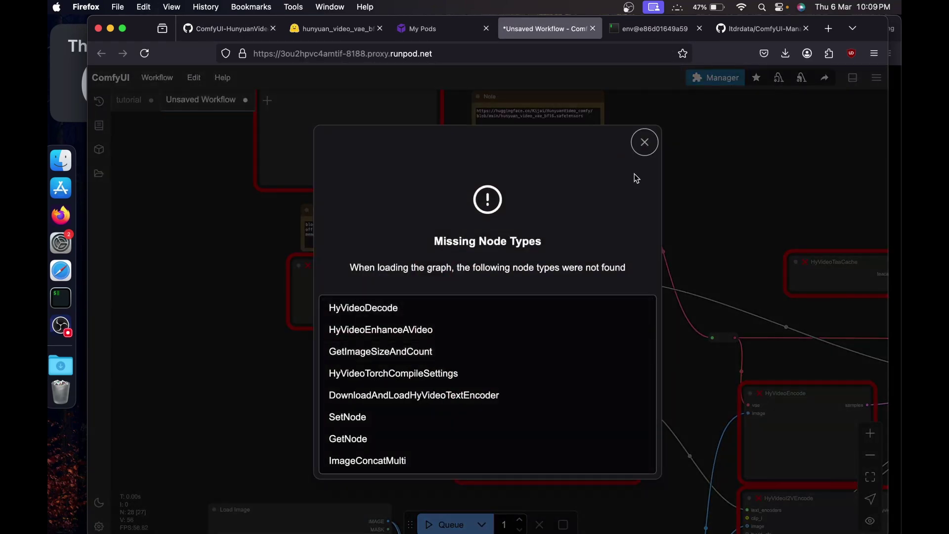
click(645, 142)
scroll(692, 189, down, 3)
scroll(566, 205, right, 3)
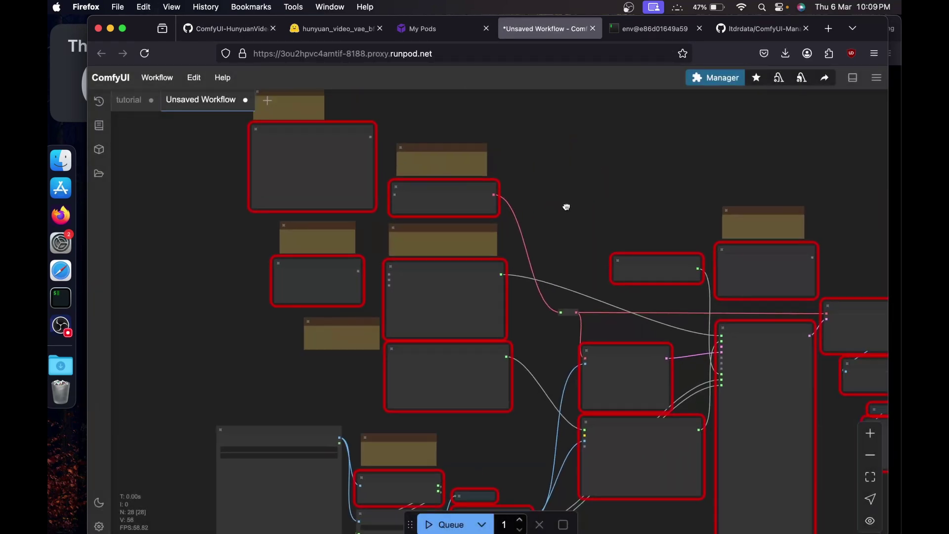
- Find the workflow's missing custom nodes with ComfyUI Manager and install the latest version of ComfyUI-HunyuanVideoWrapper
click(719, 79)
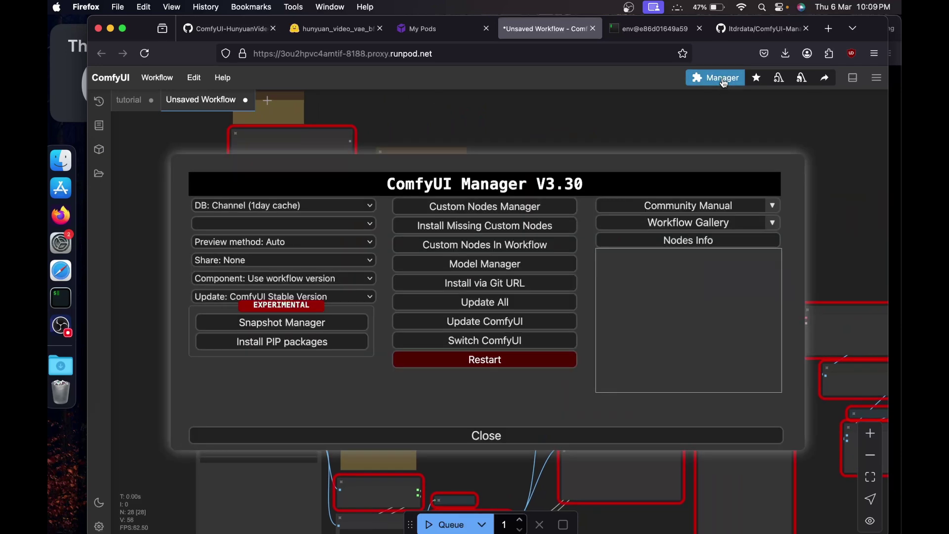
click(489, 222)
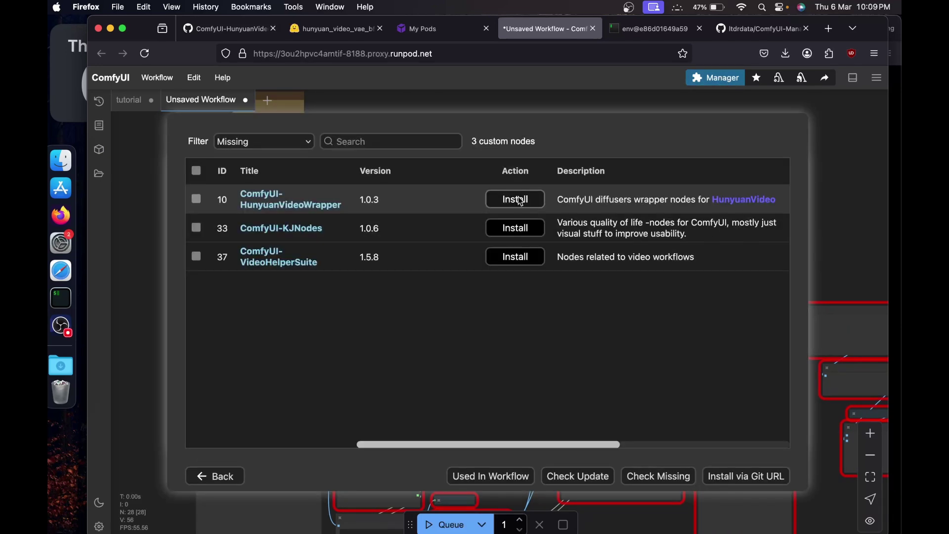
click(516, 200)
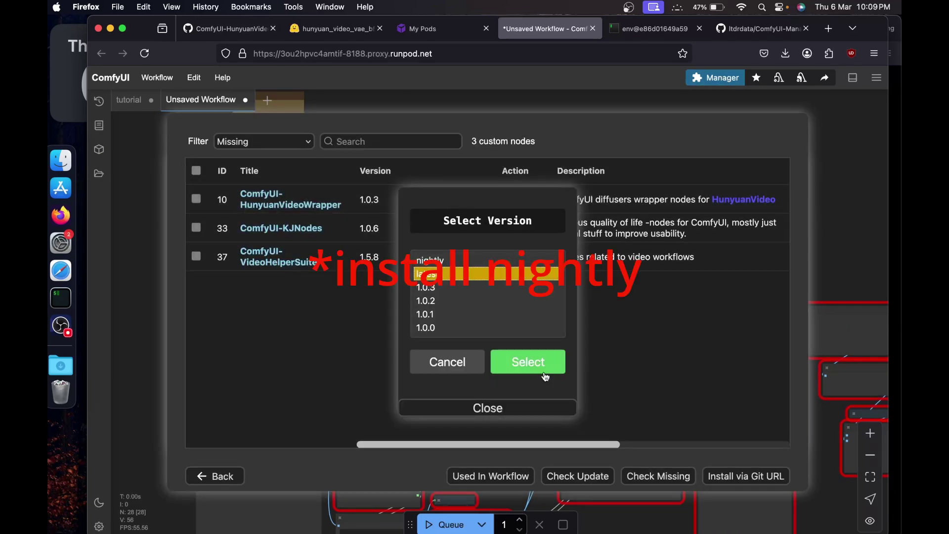
click(530, 371)
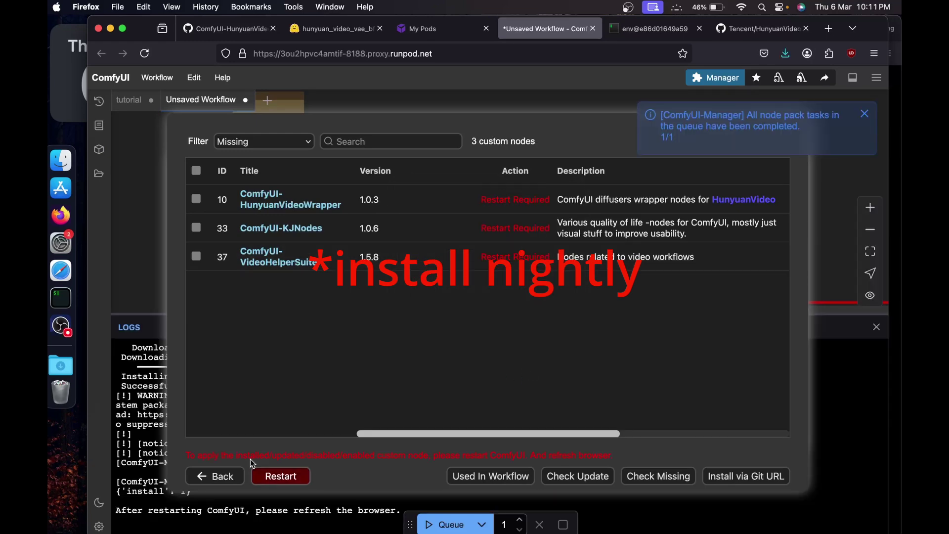
- Restart the ComfyUI server to apply the node pack installations and reload the page, leaving despite unsaved changes
click(288, 476)
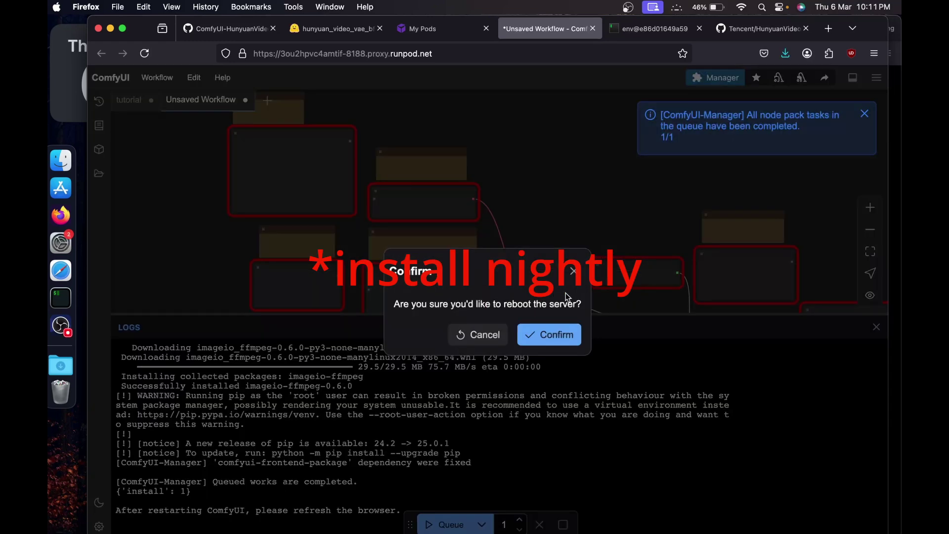
click(550, 333)
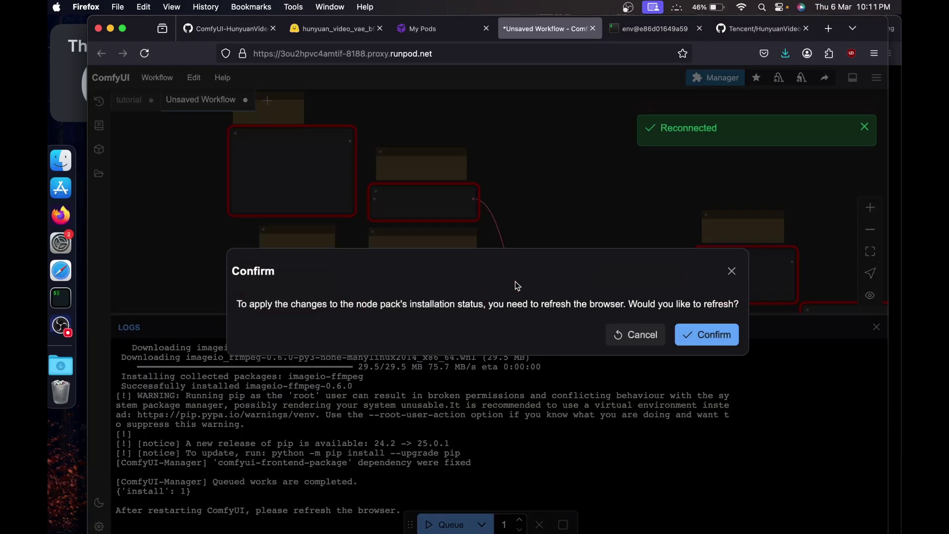
key(Return)
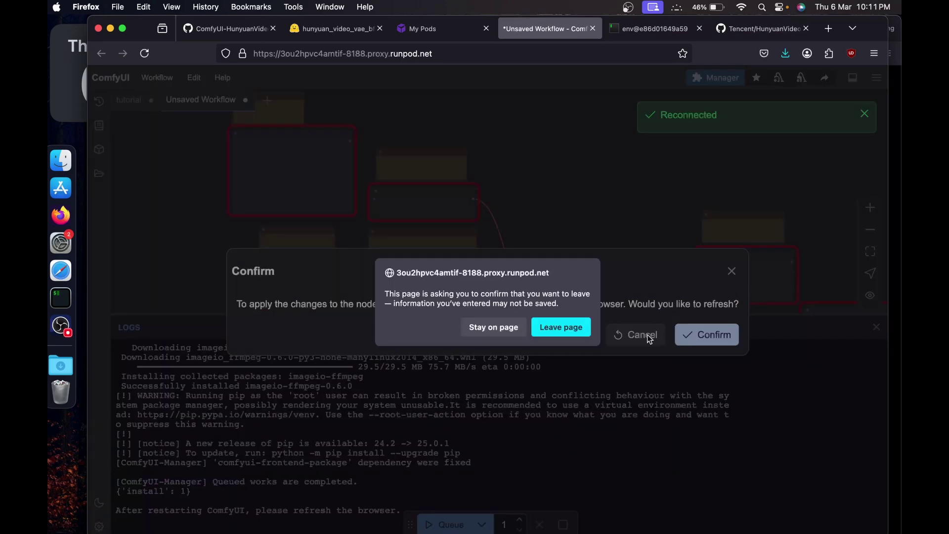
click(555, 328)
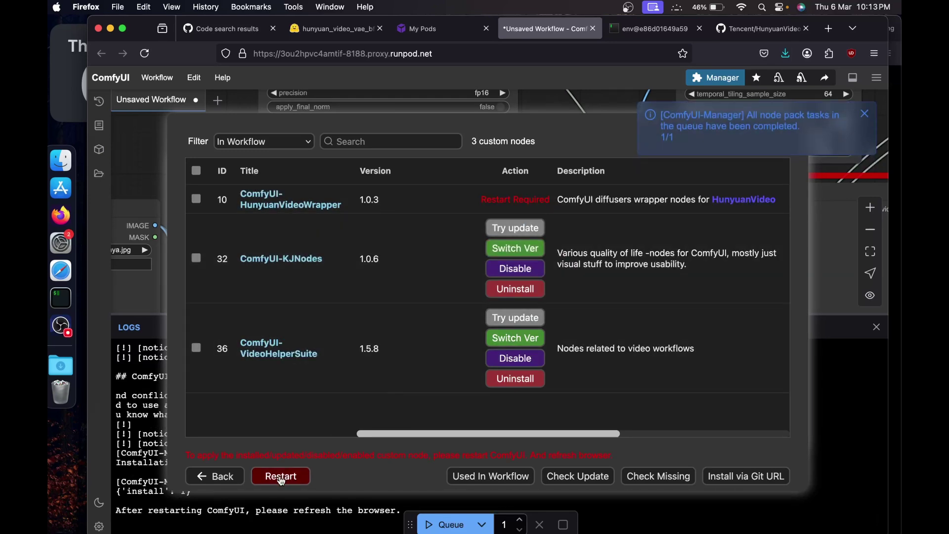
click(281, 476)
click(557, 334)
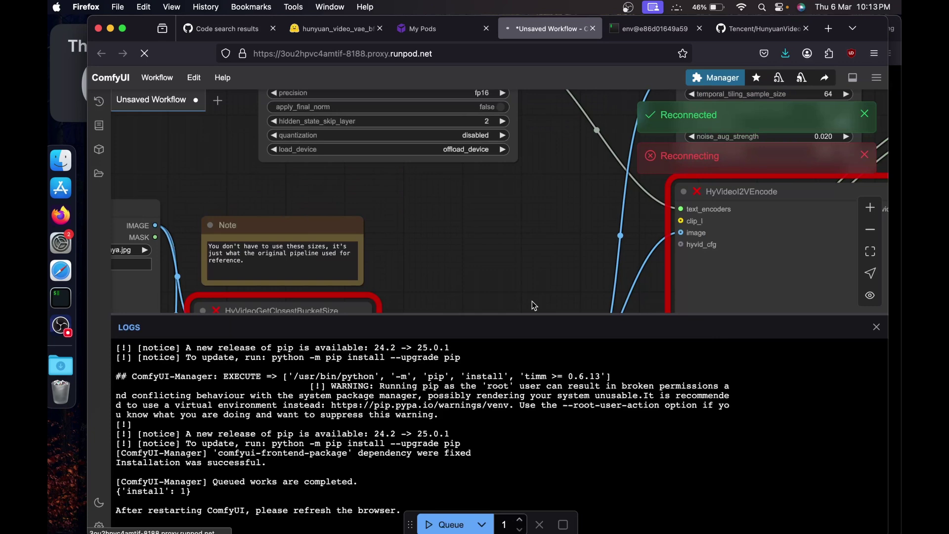
- Select hunyuan_video_vae_bf16.safetensors in the HunyuanVideo VAE Loader and hunyuan_video_I2V_fp8_e4m3fn.safetensors in the HunyuanVideo Model Loader
scroll(421, 390, down, 5)
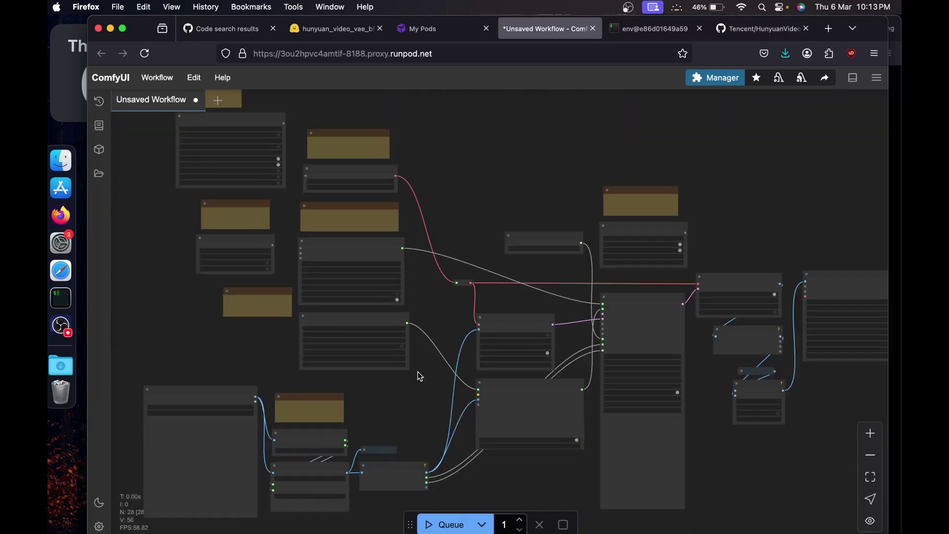
scroll(420, 377, up, 10)
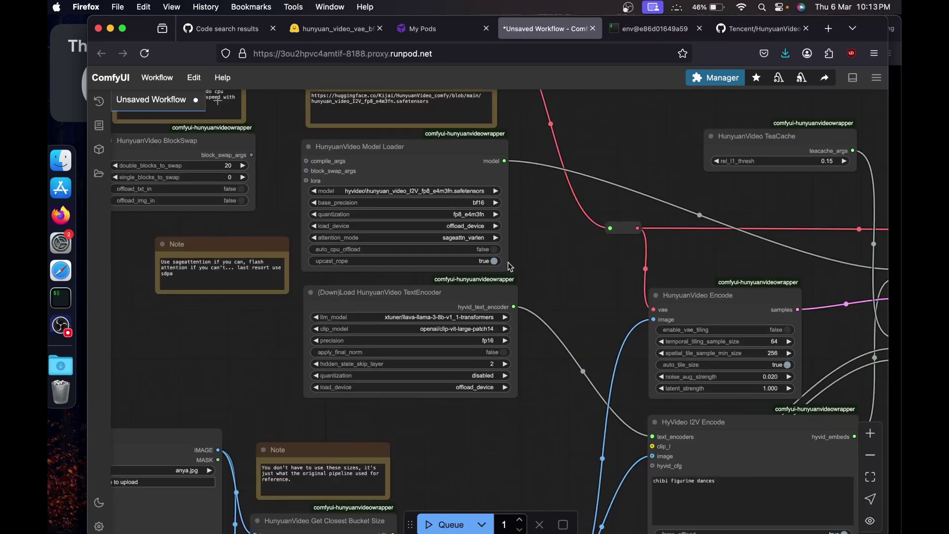
scroll(508, 262, up, 15)
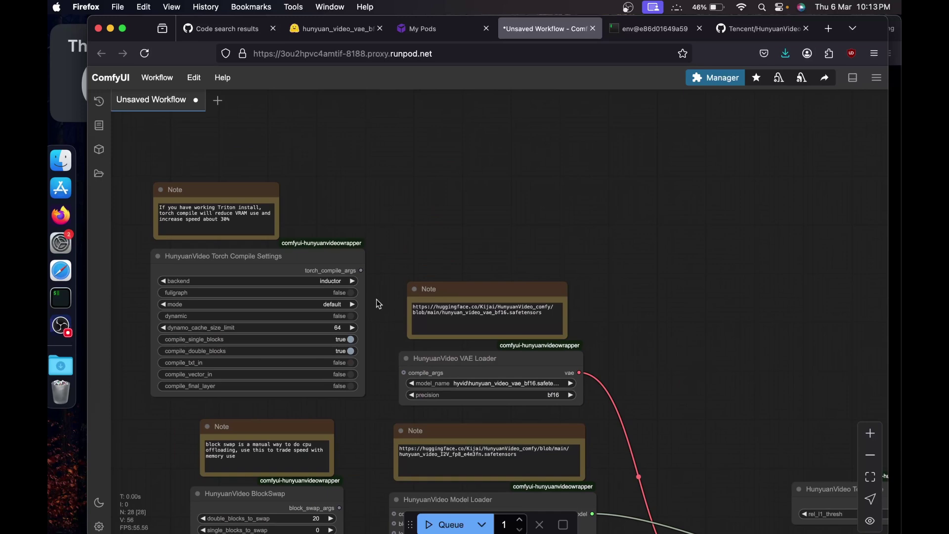
drag(424, 256, 339, 73)
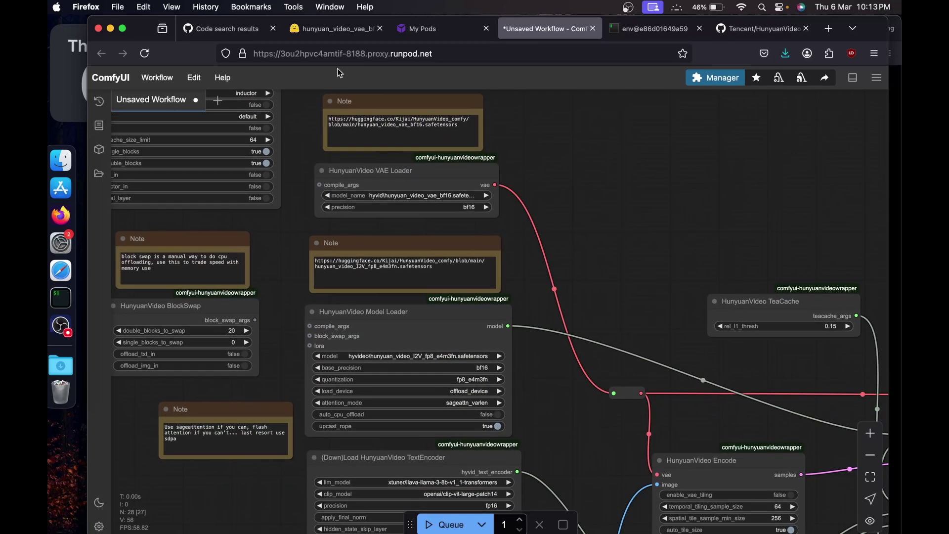
click(433, 199)
click(464, 198)
click(383, 178)
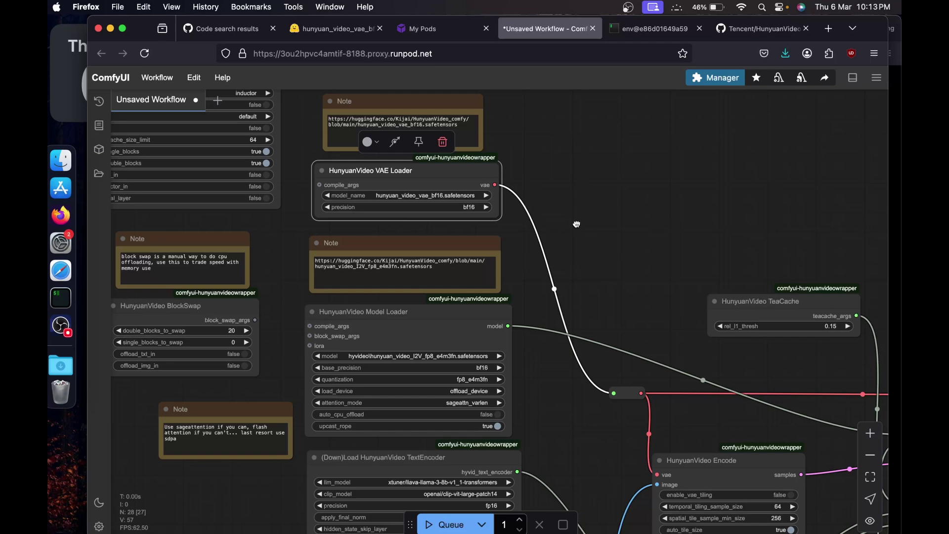
drag(577, 224, 538, 105)
click(343, 194)
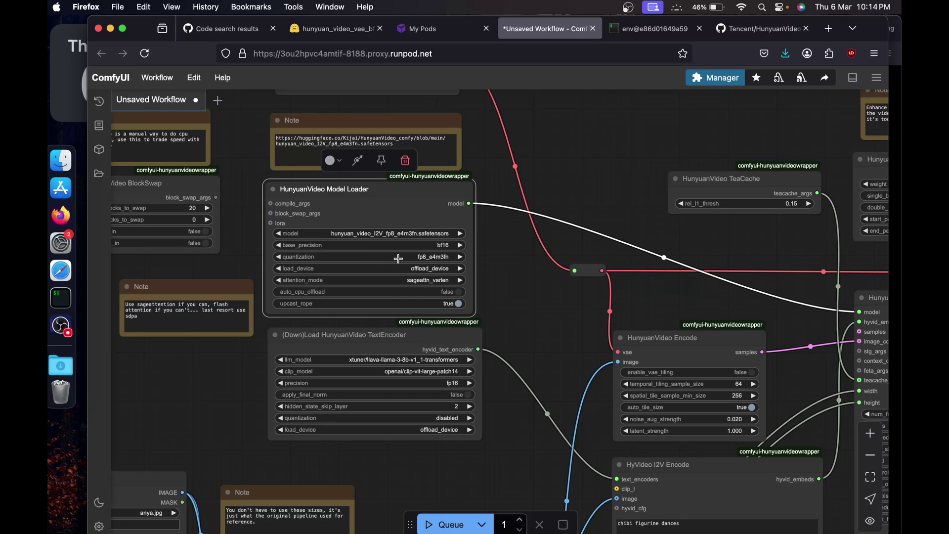
- Load embrace.png as the input picture in the Load Image node
drag(492, 311, 462, 260)
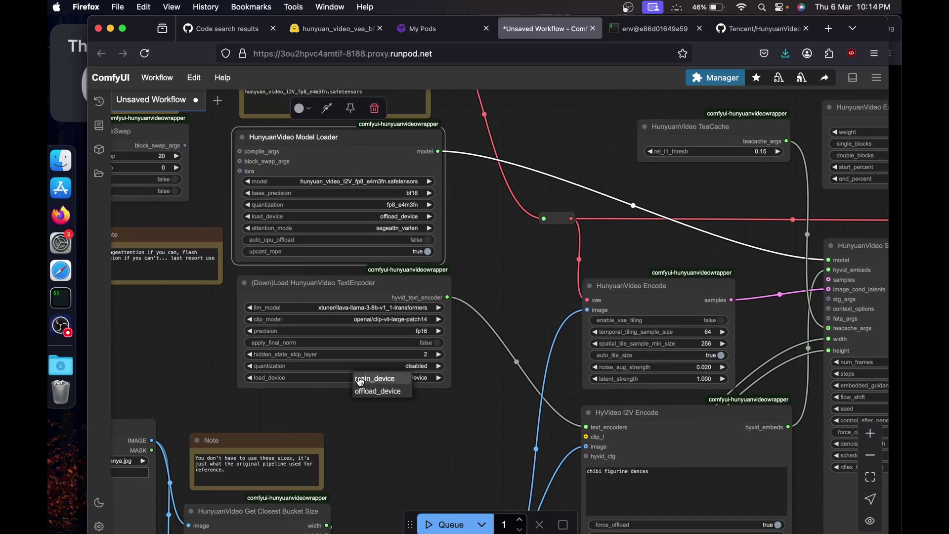
scroll(403, 419, down, 10)
scroll(534, 220, left, 8)
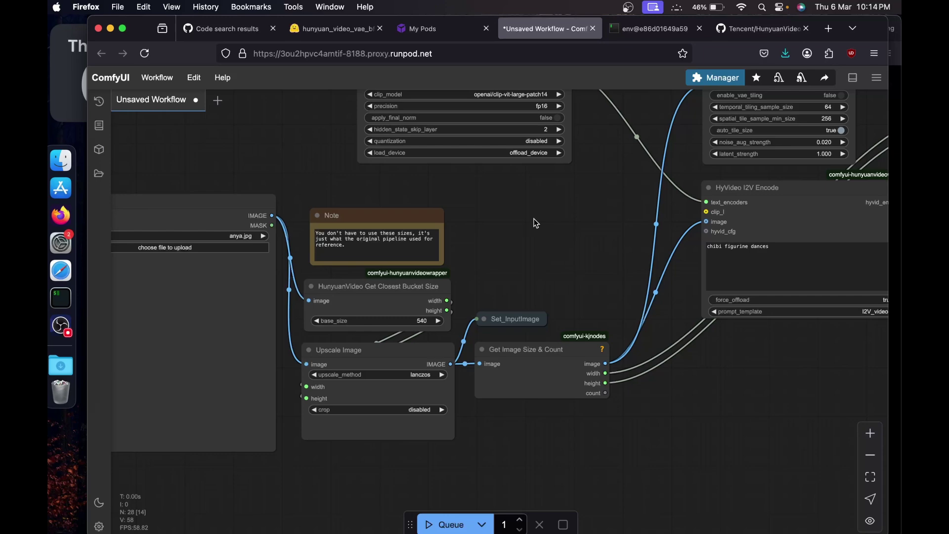
scroll(295, 185, left, 7)
click(323, 255)
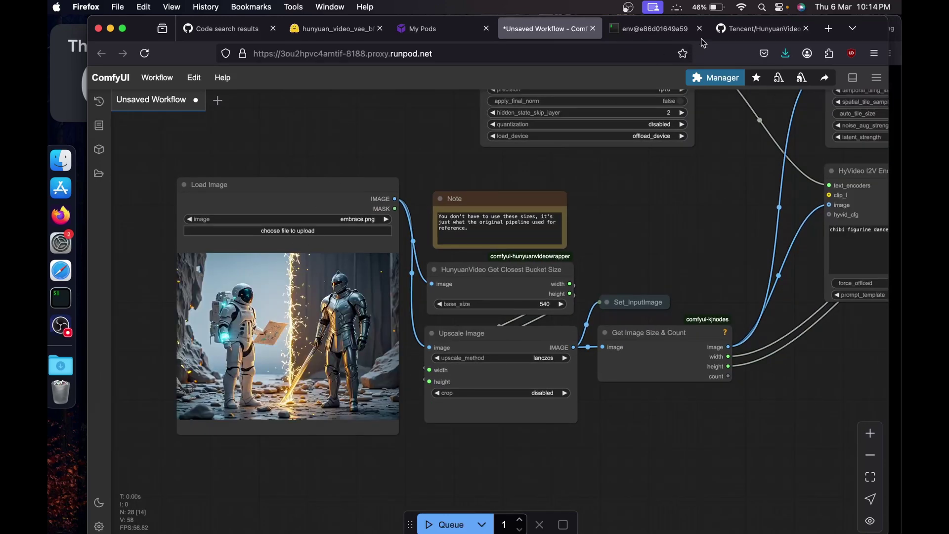
- Replace the HyVideo I2V Encode prompt with the "Two people hugged tightly" inference prompt from the Tencent HunyuanVideo-I2V README
click(748, 25)
scroll(464, 251, up, 1)
scroll(463, 251, down, 2)
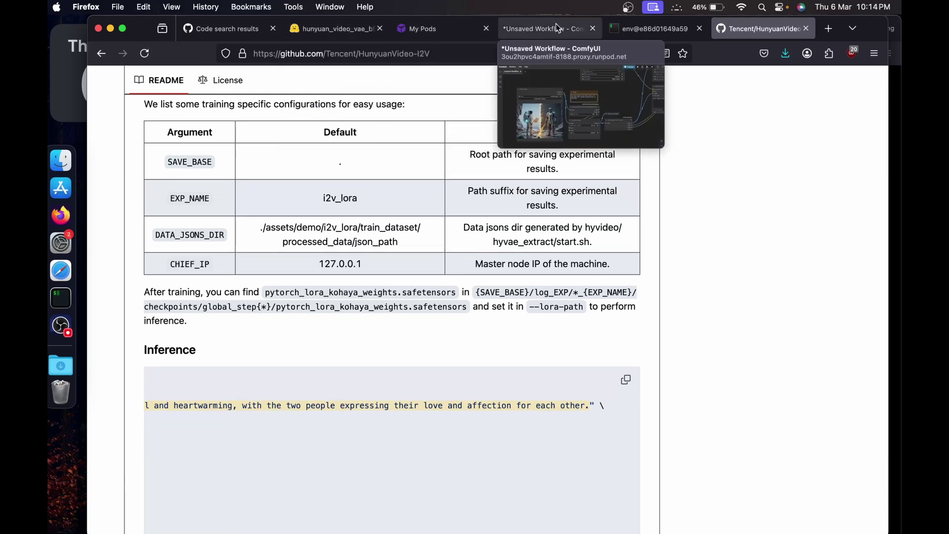
click(556, 28)
drag(743, 219, 302, 300)
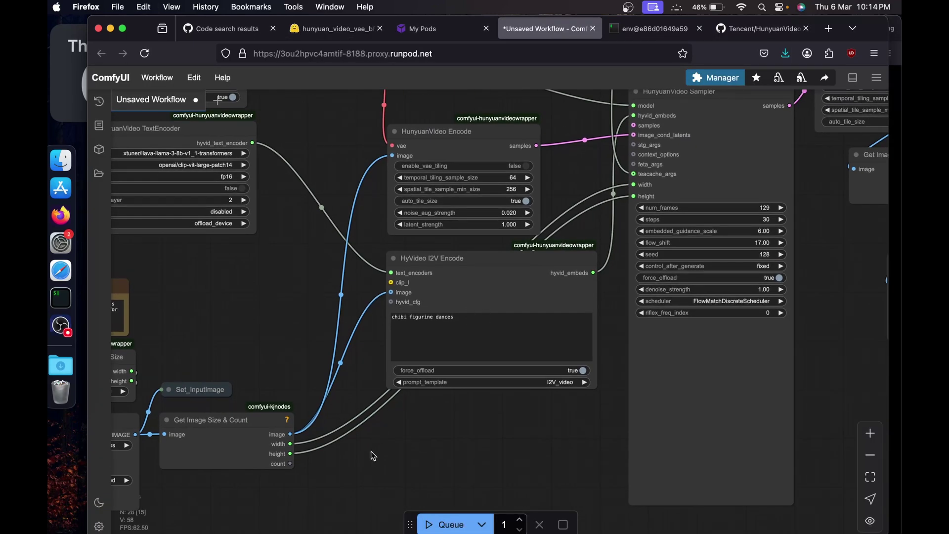
drag(370, 451, 640, 197)
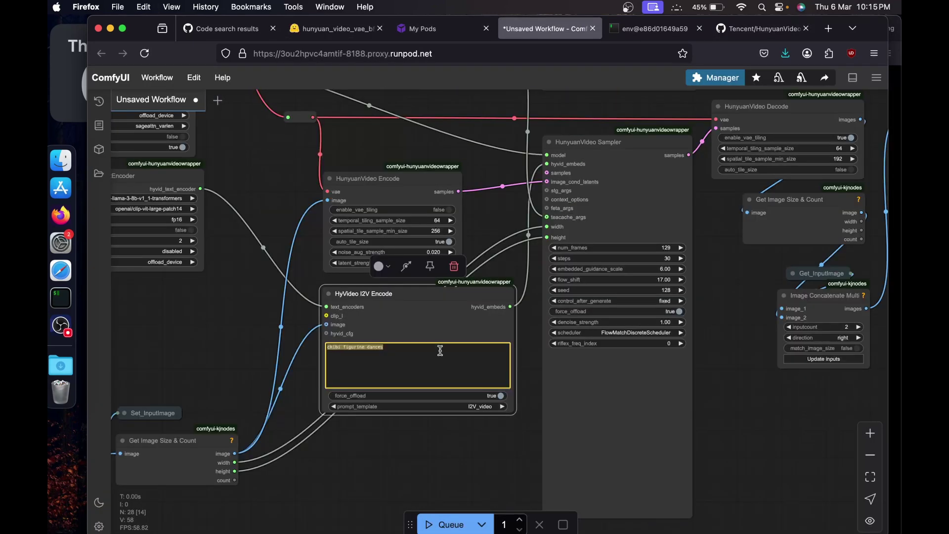
text(Two people hugged tightly, In the video, two people are standing apart from each other. They then move closer to each other and begin to hug tightly. The hug is very affectionate, with the two people holding each other tightly and looking into each other's eyes. The interaction is very emotional and heartwarming, with the two people expressing their love and affection for each other.)
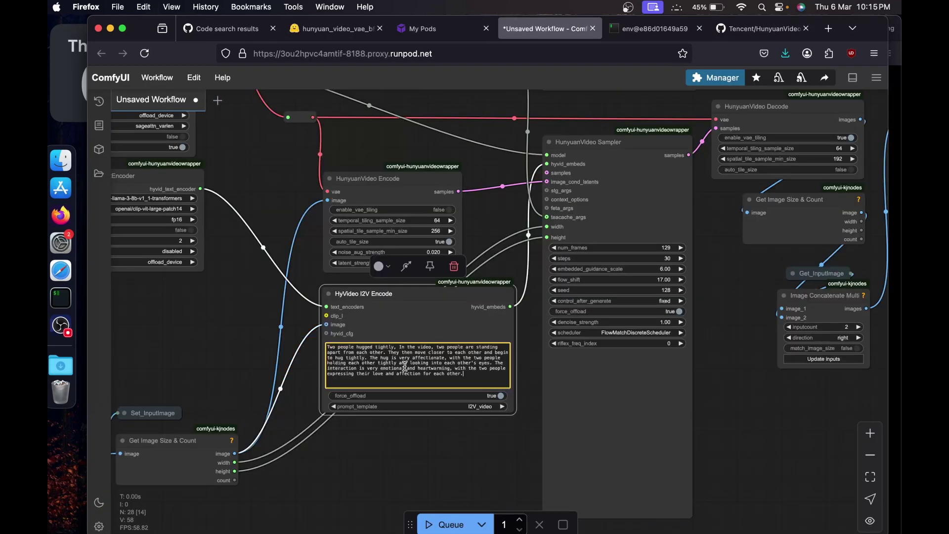
- Queue the image-to-video workflow and examine the run's output in the pod's web terminal
drag(755, 396, 607, 501)
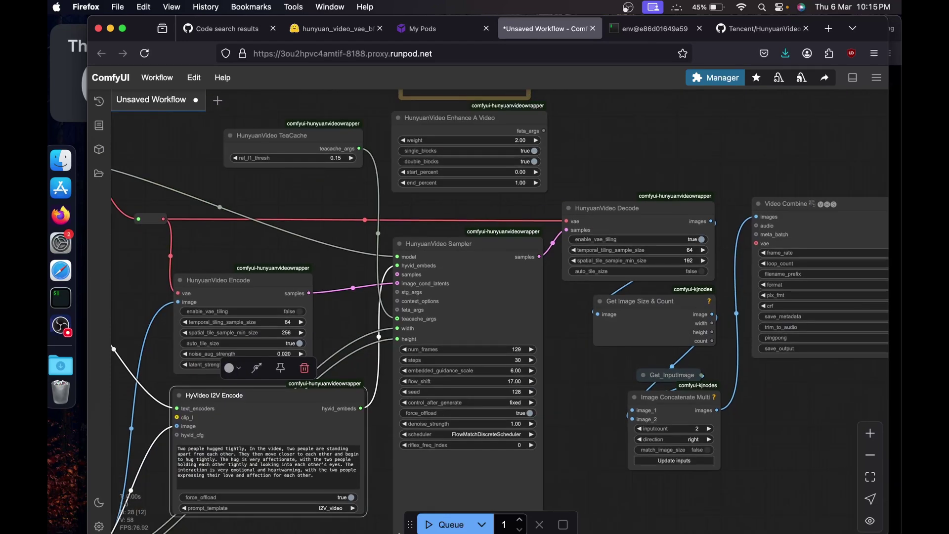
click(444, 524)
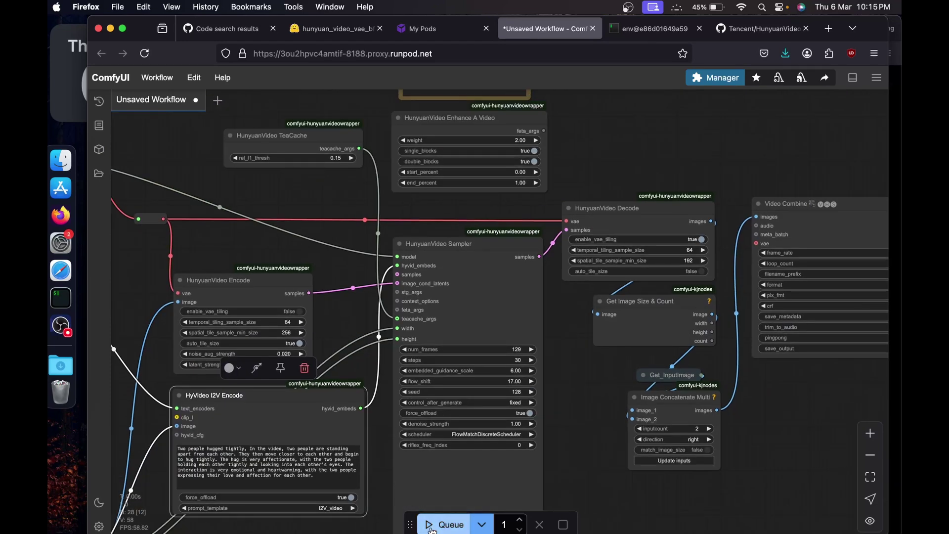
click(651, 29)
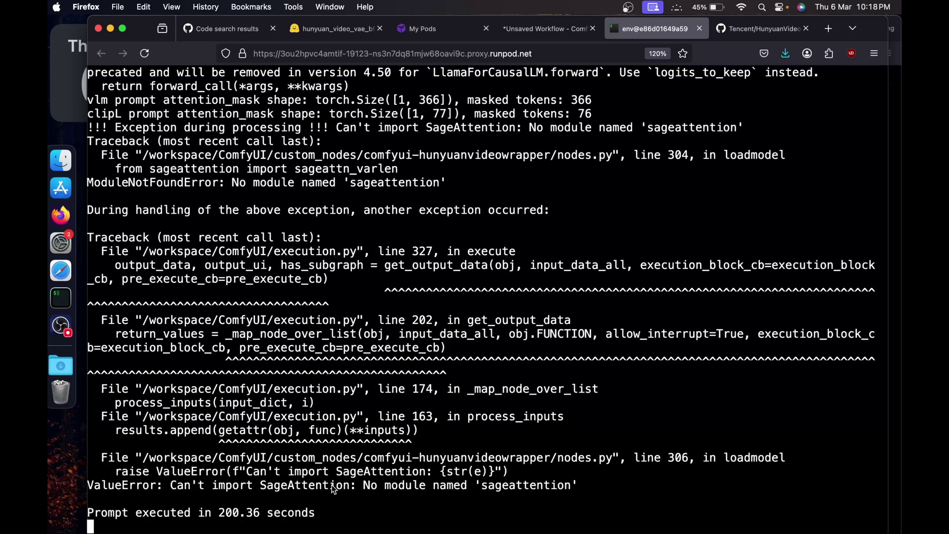
drag(330, 486, 484, 487)
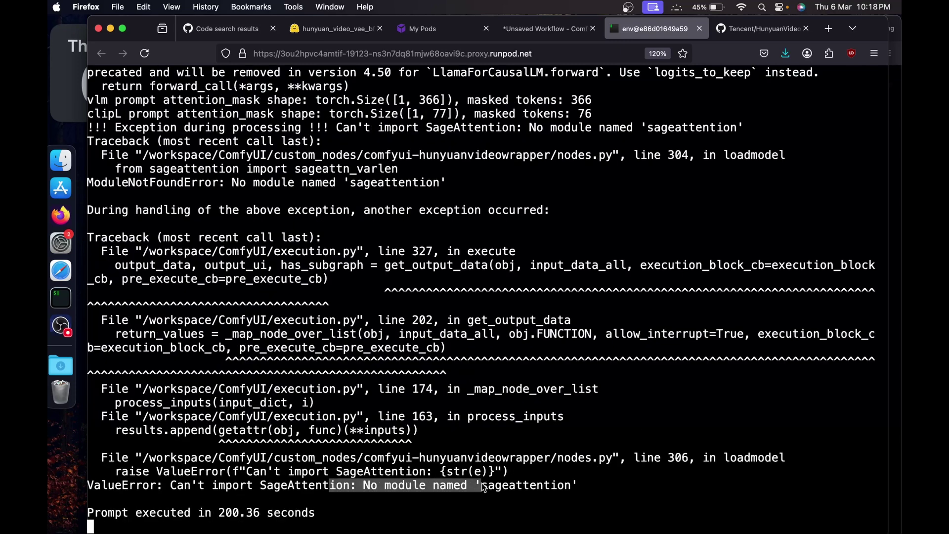
- Dismiss the error report in ComfyUI, set the HunyuanVideo Model Loader's attention_mode to sdpa, and queue the workflow again
click(541, 28)
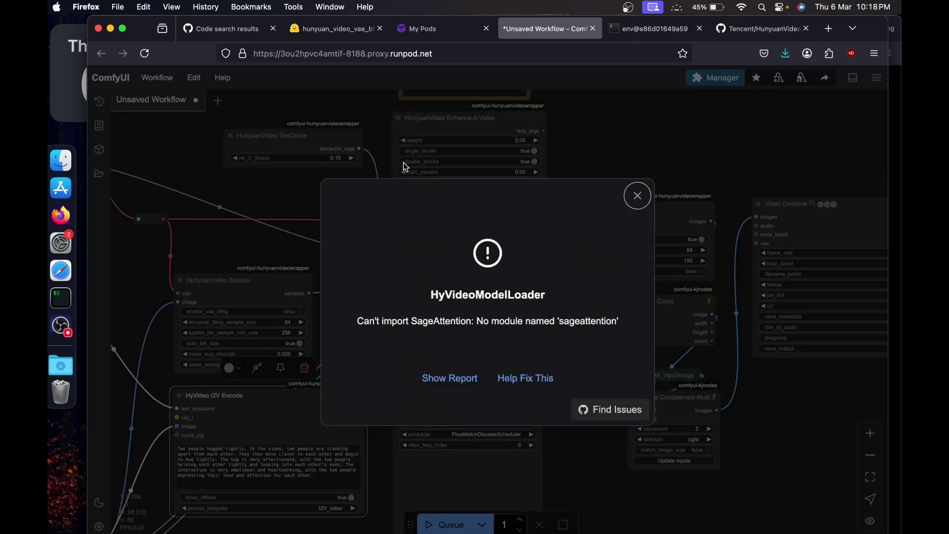
click(638, 196)
drag(330, 275, 317, 179)
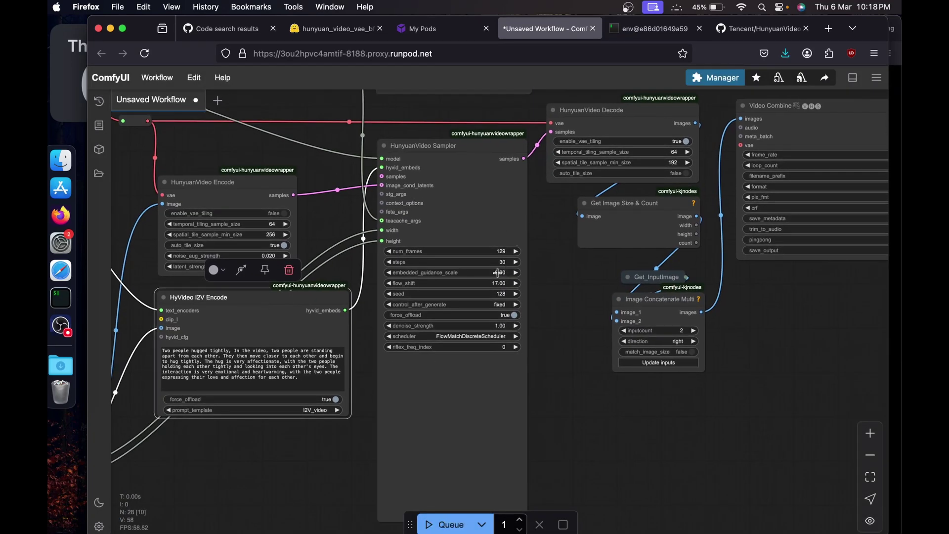
scroll(324, 153, left, 10)
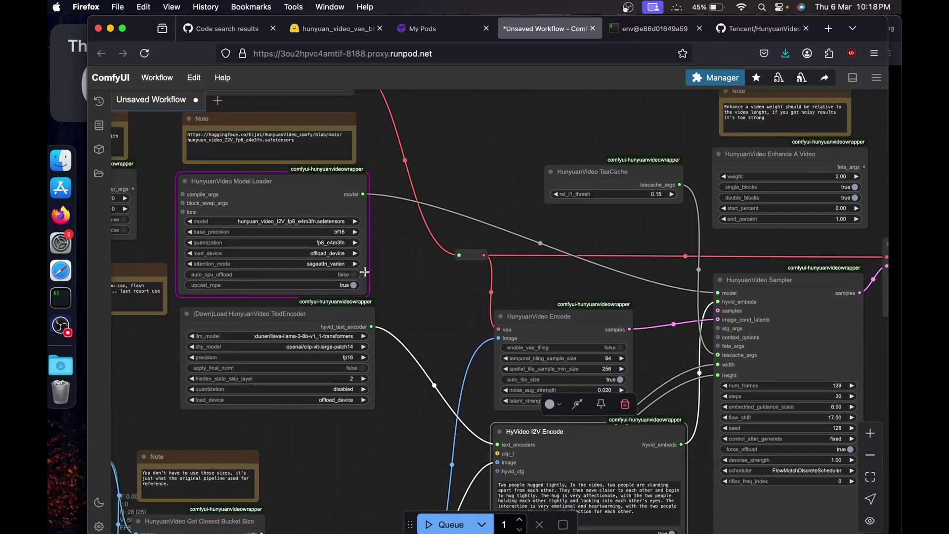
click(331, 264)
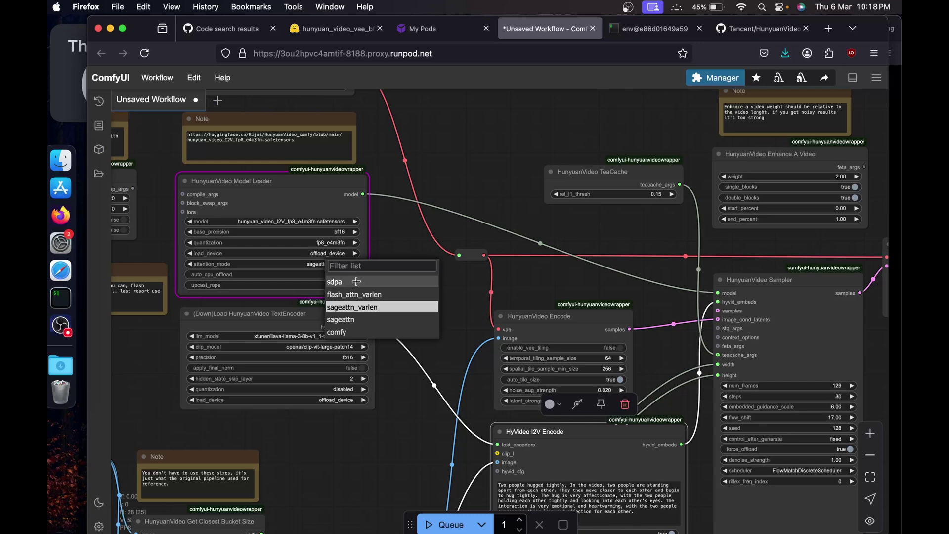
click(357, 282)
key(ctrl+Return)
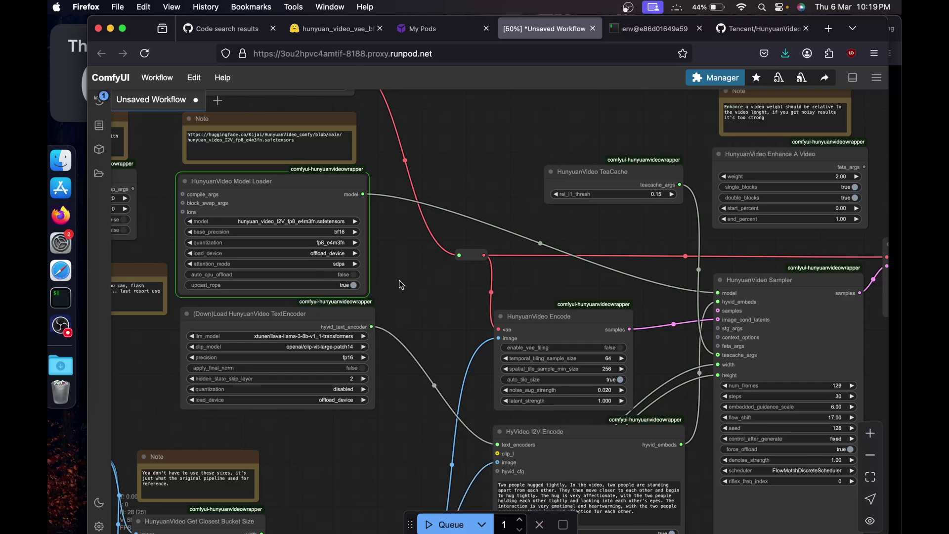
- Examine the run's sampling details and remaining time in the web terminal, and the pod's GPU and memory utilization in RunPod
scroll(387, 212, down, 3)
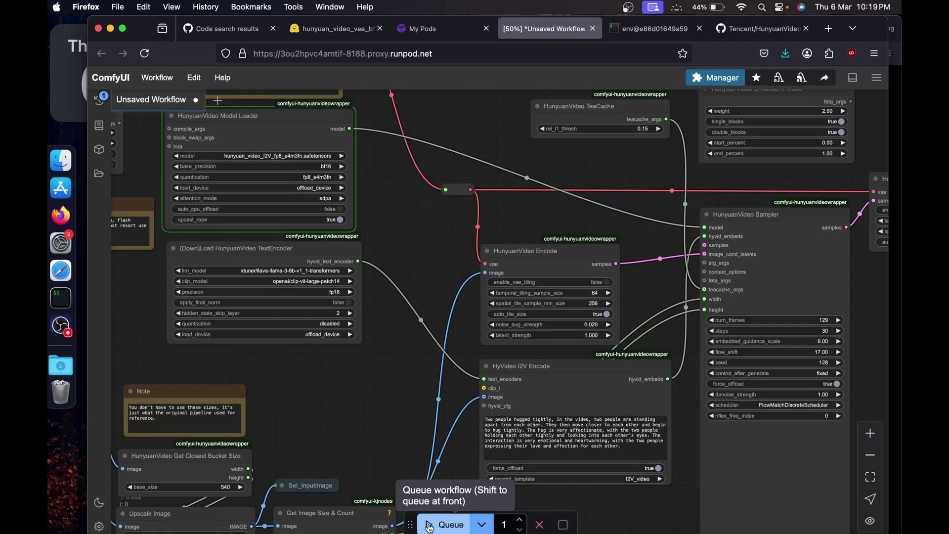
key(ctrl+Tab)
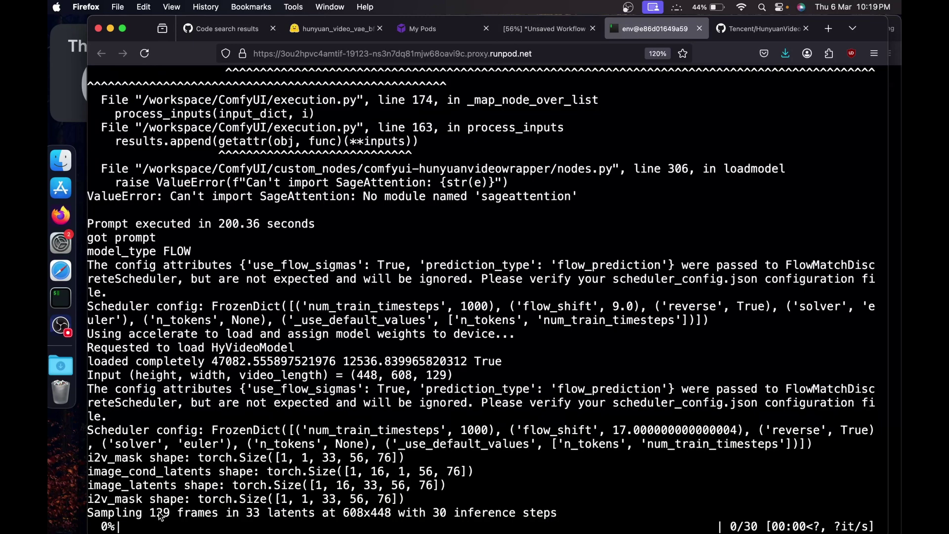
drag(158, 512, 434, 513)
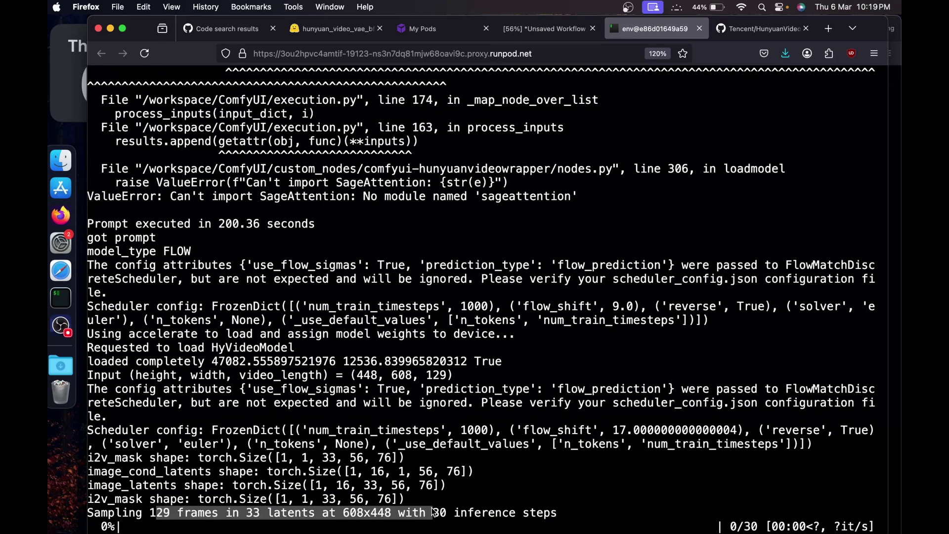
click(545, 516)
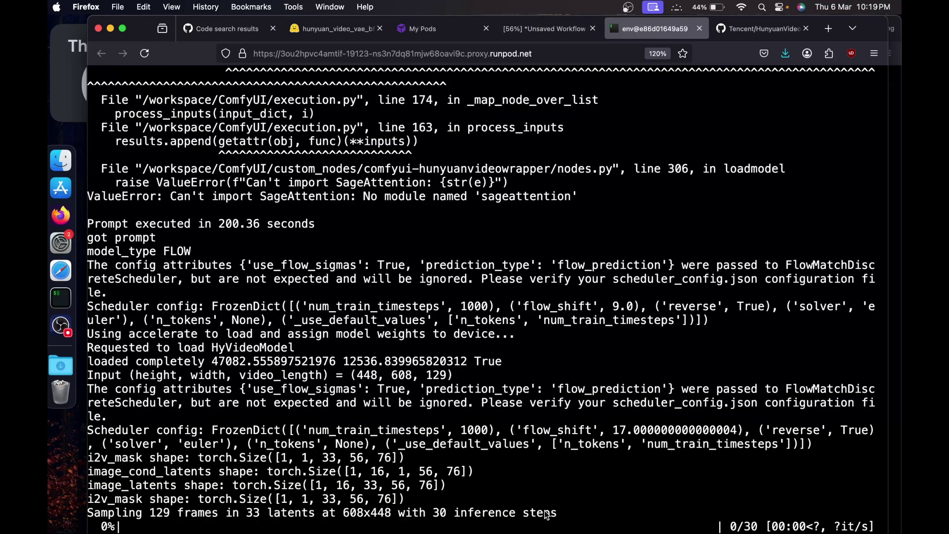
click(441, 23)
click(800, 329)
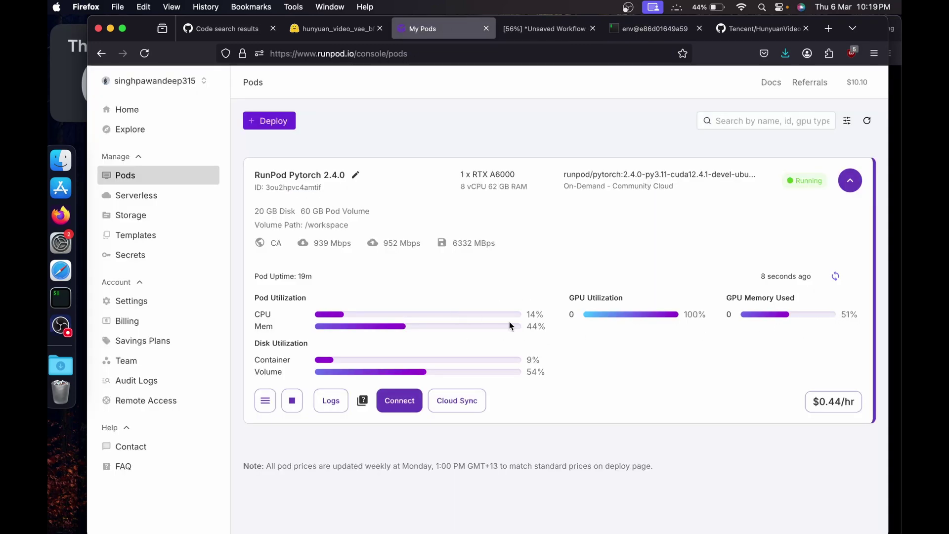
click(835, 276)
drag(488, 177, 515, 178)
click(549, 28)
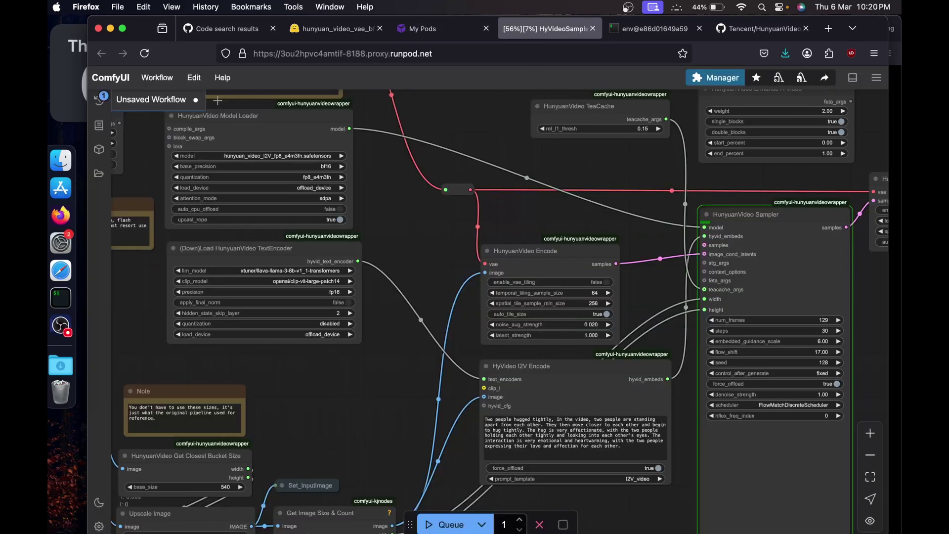
click(655, 30)
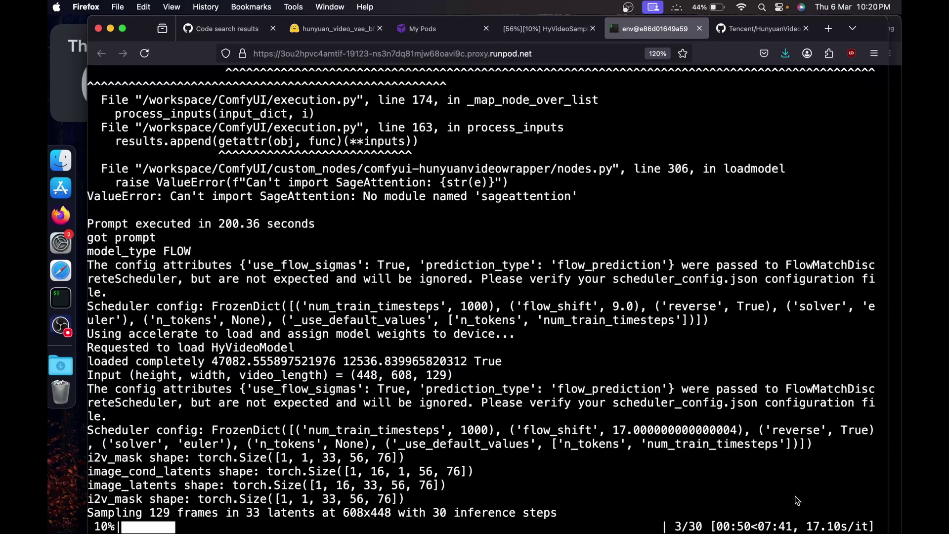
drag(803, 525, 840, 525)
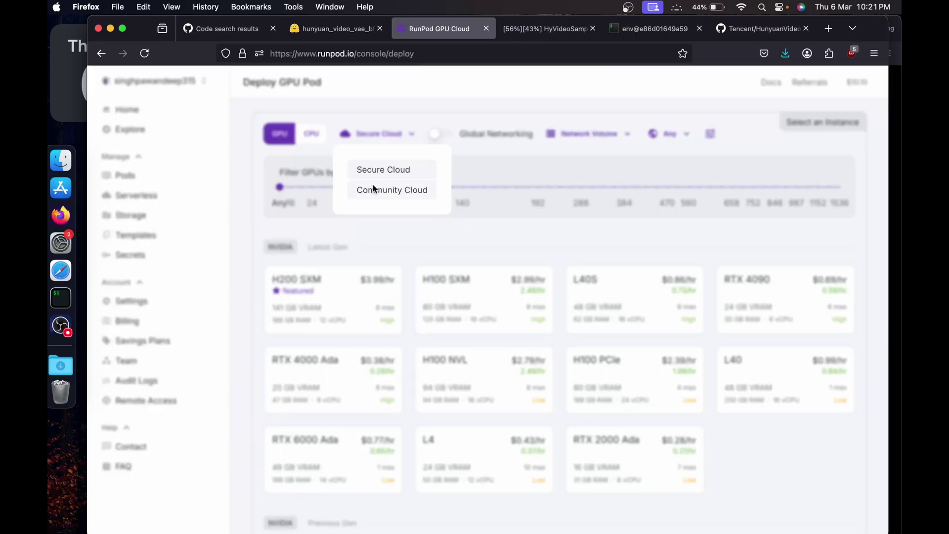
- Switch RunPod's pod deployment listing to Community Cloud and examine the hourly price and availability of the RTX A6000 among the previous-generation GPUs
click(373, 188)
scroll(461, 237, down, 10)
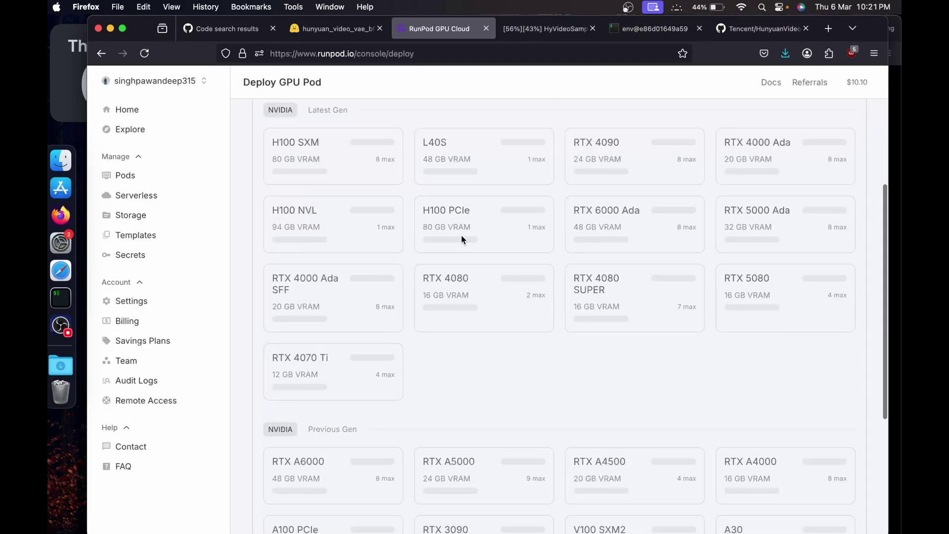
scroll(461, 239, down, 2)
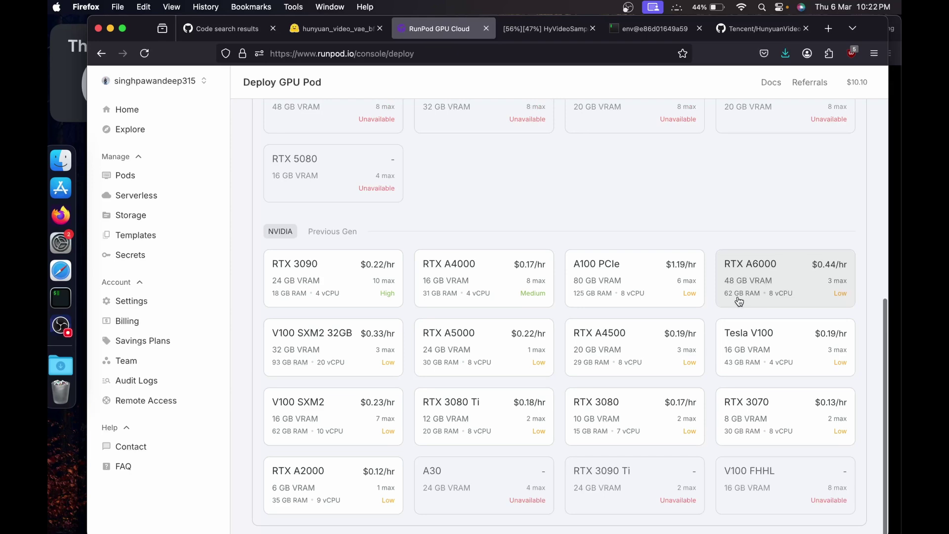
scroll(570, 229, up, 7)
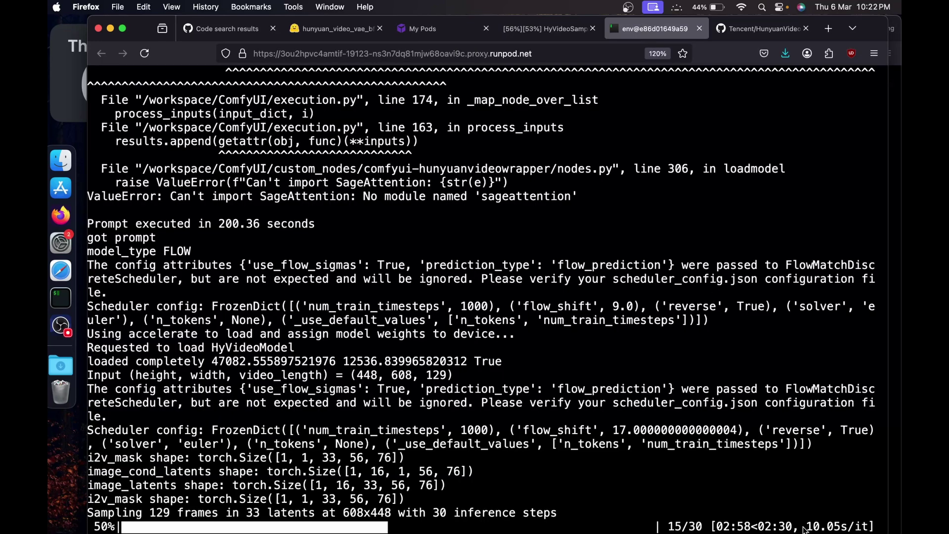
- Check the sampling speed in the web terminal and open the generated video from ComfyUI's Video Combine node in its own browser tab
double_click(805, 527)
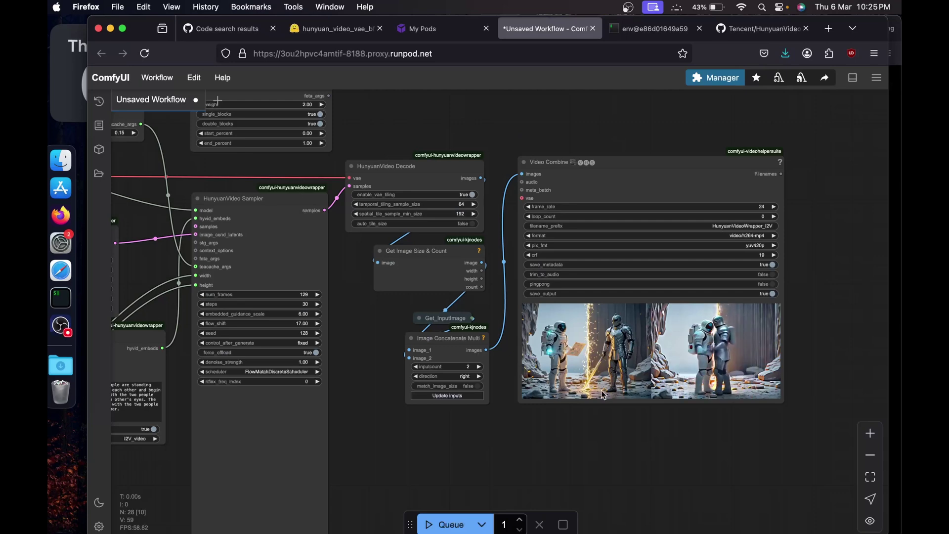
right_click(699, 337)
click(722, 186)
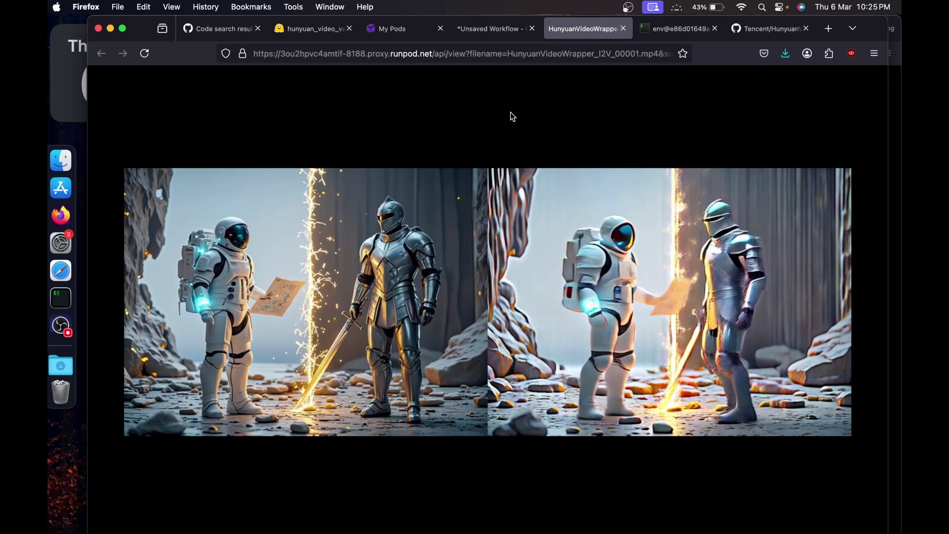
- Return to the ComfyUI workflow and review the input image, the hugging prompt, the sampler settings and the side-by-side result in Video Combine
click(489, 28)
scroll(515, 190, up, 5)
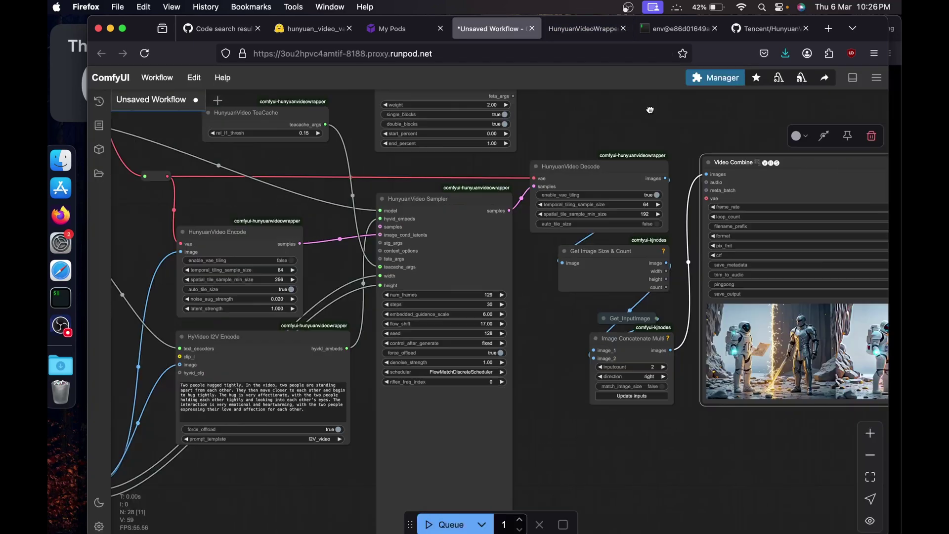
drag(188, 277, 393, 272)
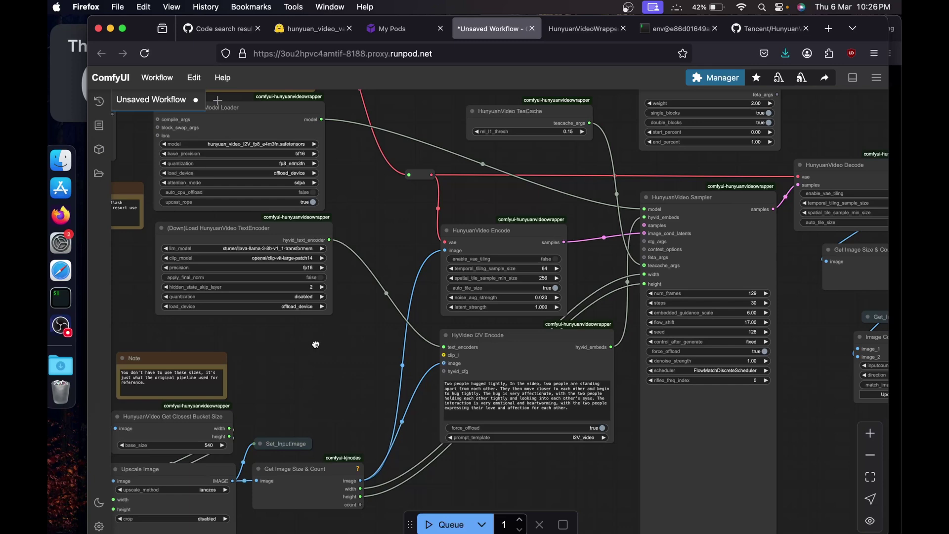
drag(316, 344, 125, 331)
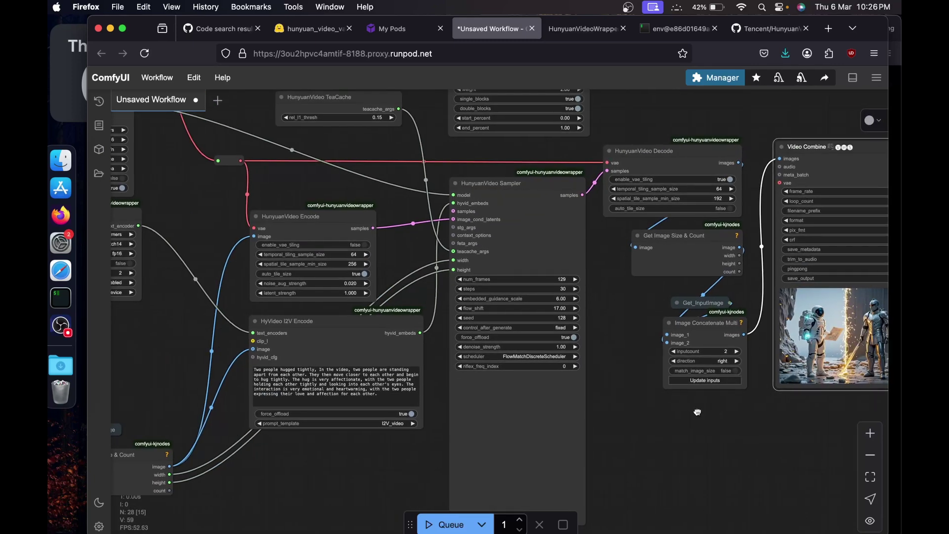
drag(697, 412, 505, 425)
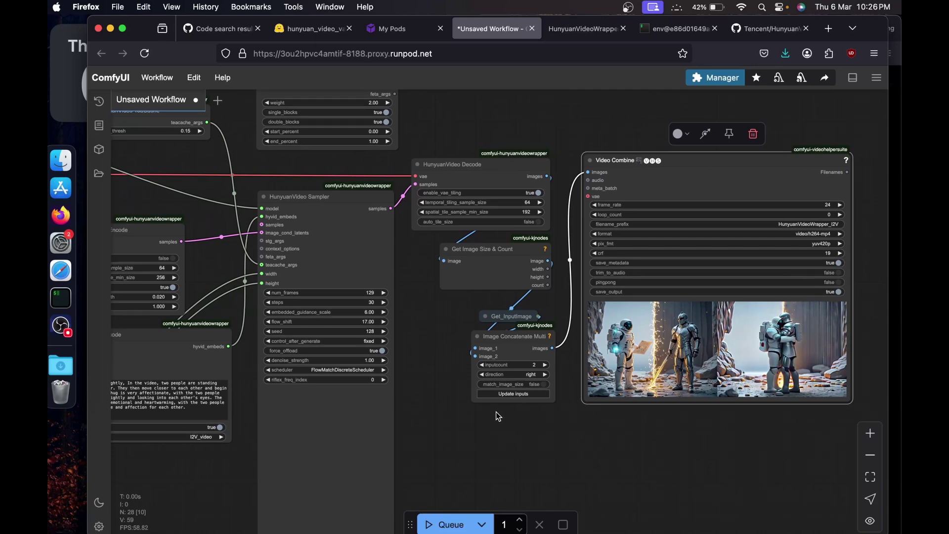
drag(124, 445, 507, 358)
drag(130, 376, 259, 397)
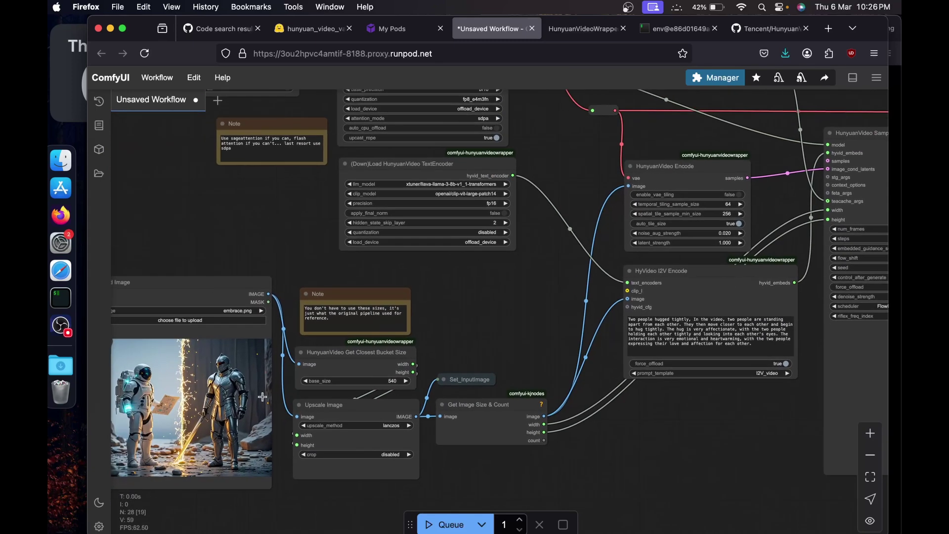
drag(389, 336, 283, 388)
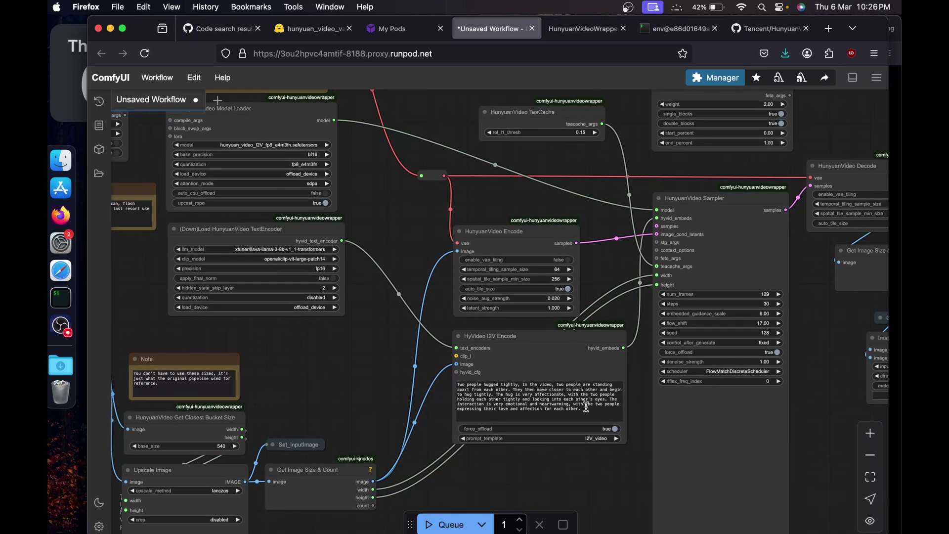
drag(586, 406, 458, 384)
scroll(583, 346, right, 10)
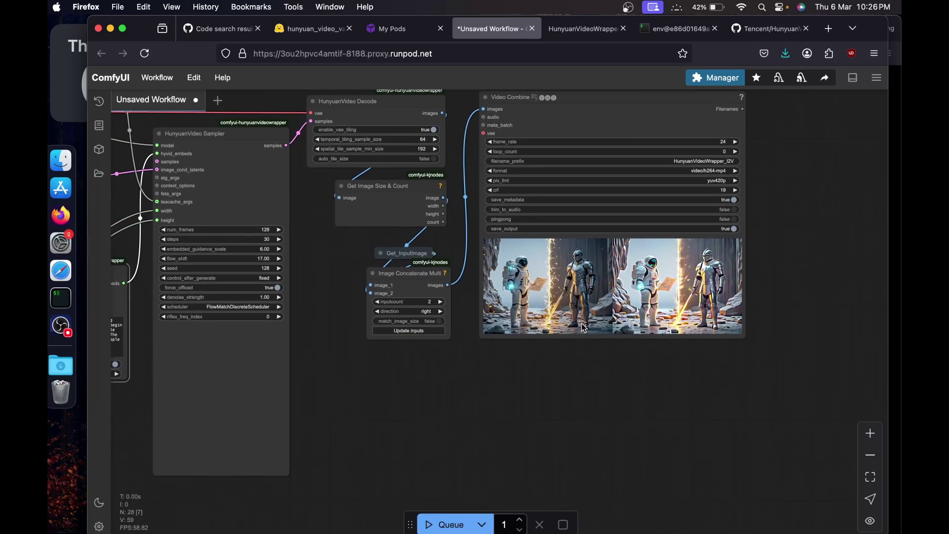
drag(580, 364, 554, 403)
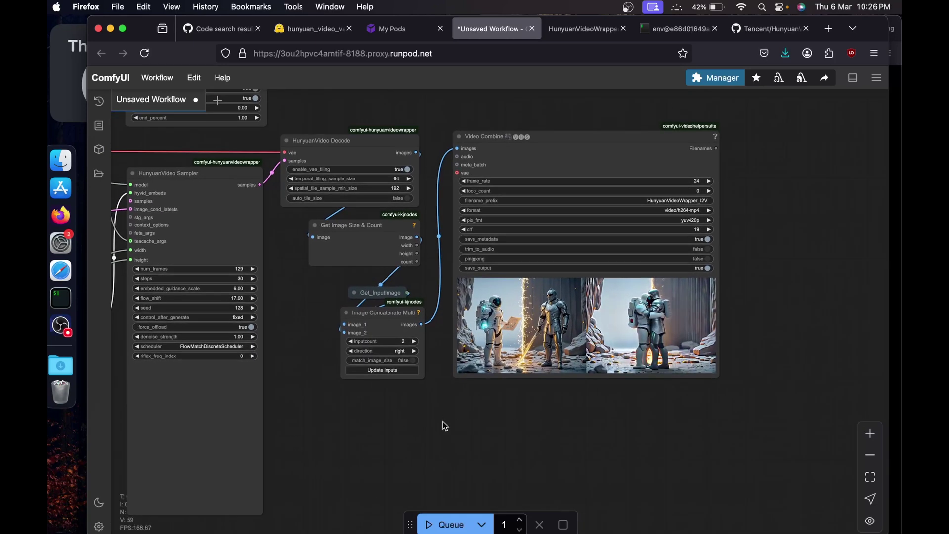